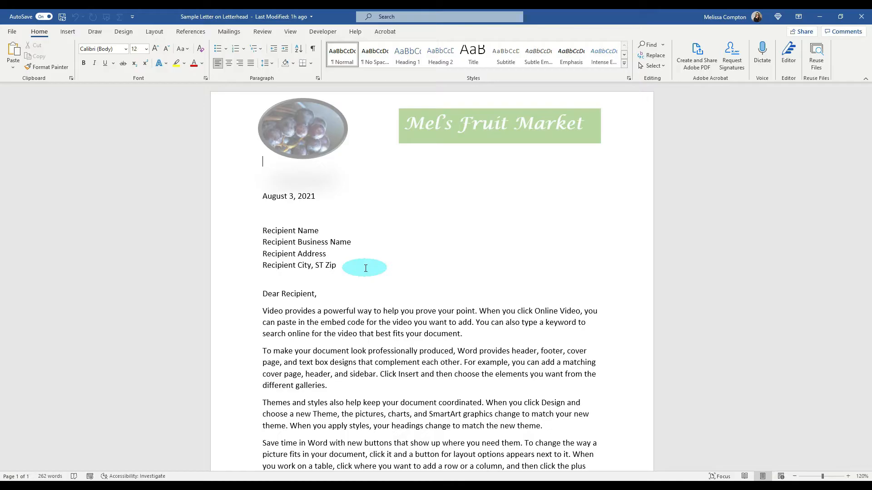
Step: Review the recipient columns in the mail merge excel to word sample workbook and close it to return to the letter
left_click(34, 124)
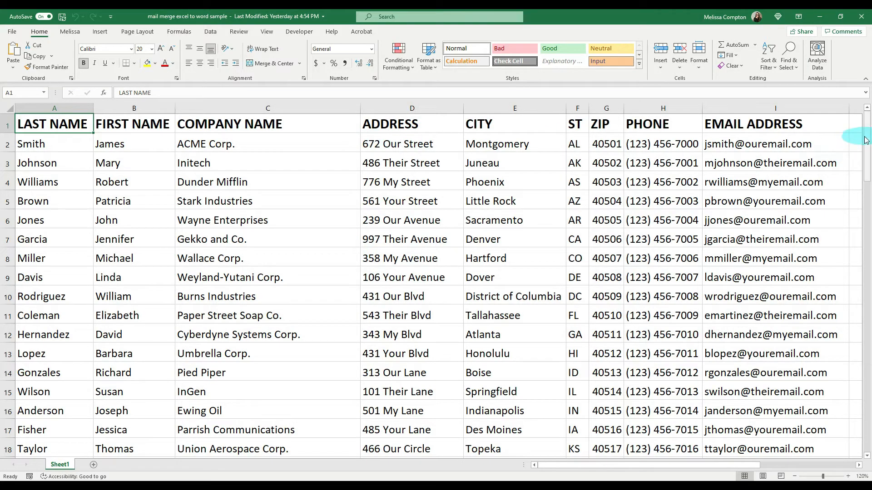
left_click_drag(867, 142, 856, 106)
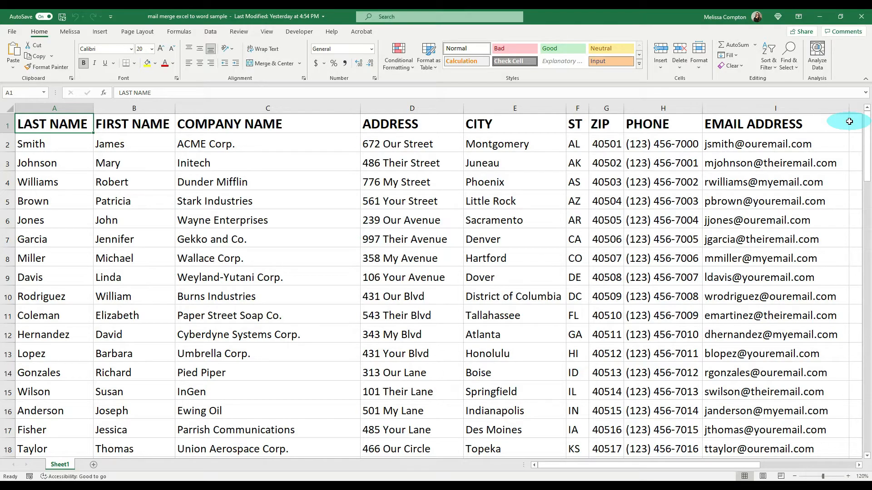
left_click(860, 18)
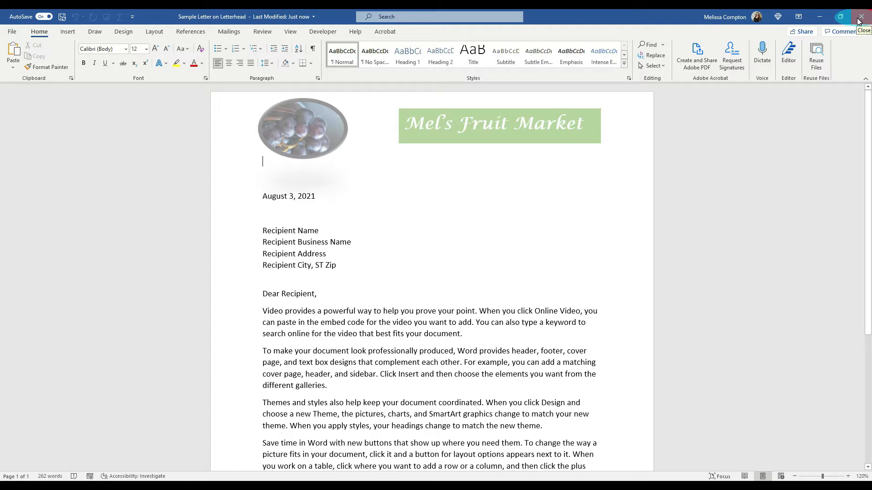
left_click(224, 33)
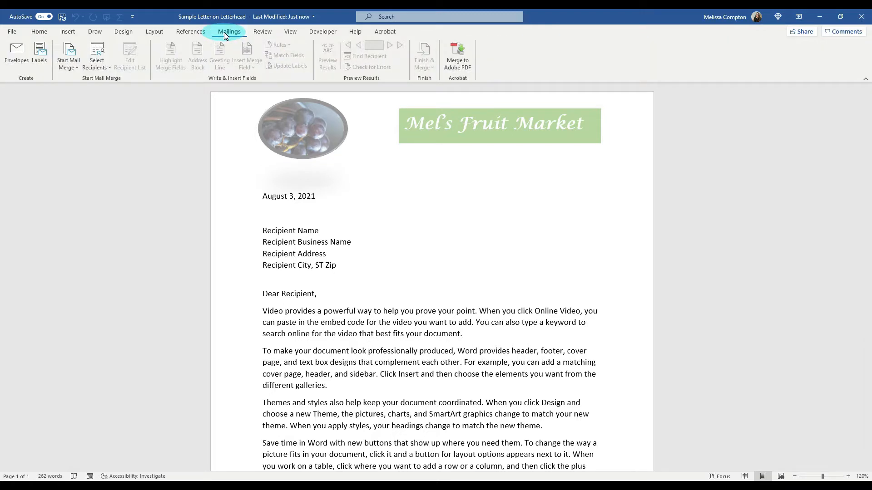
left_click(70, 63)
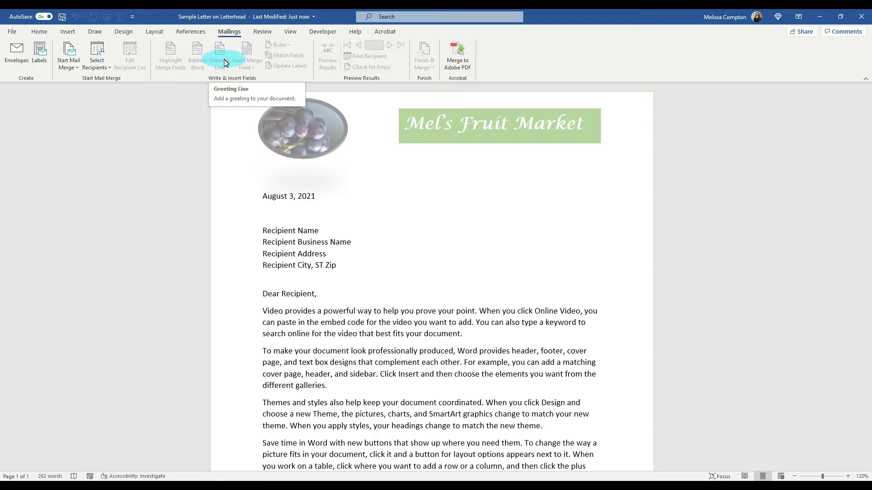
left_click(111, 70)
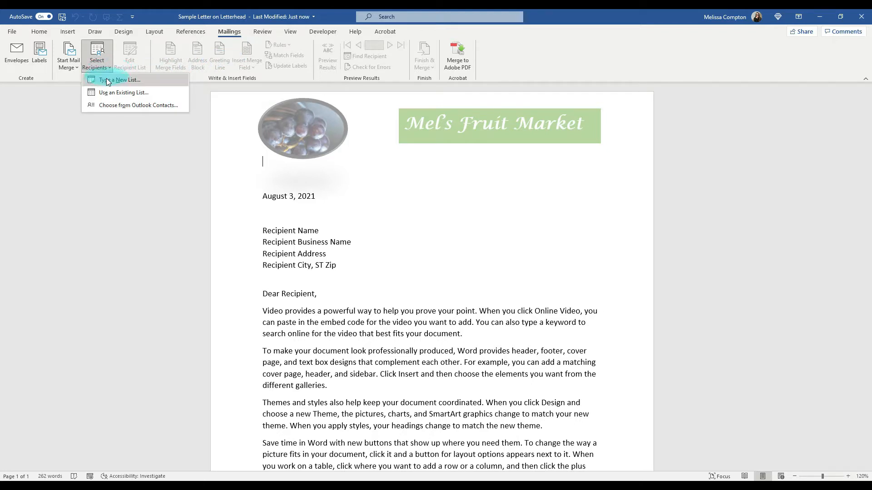
left_click(108, 83)
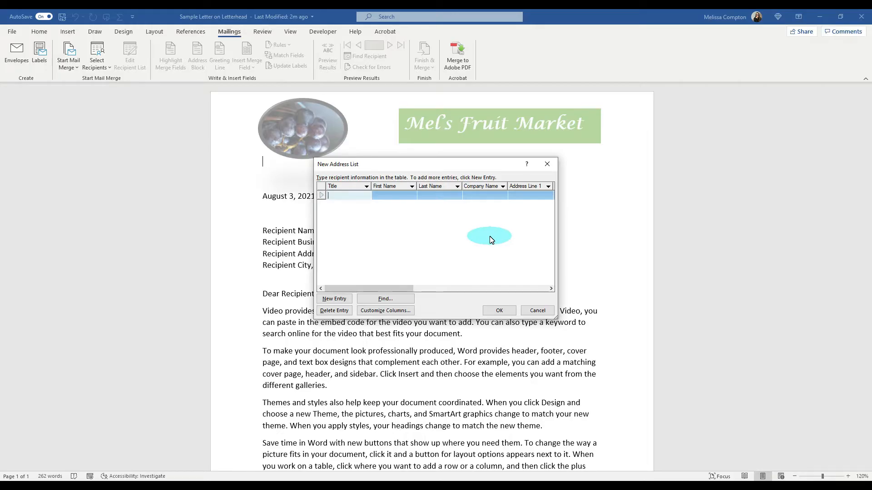
left_click(537, 313)
Step: Use Sheet1$ of the existing mail merge excel to word sample workbook as the recipient list, with the first row as column headers
left_click(109, 69)
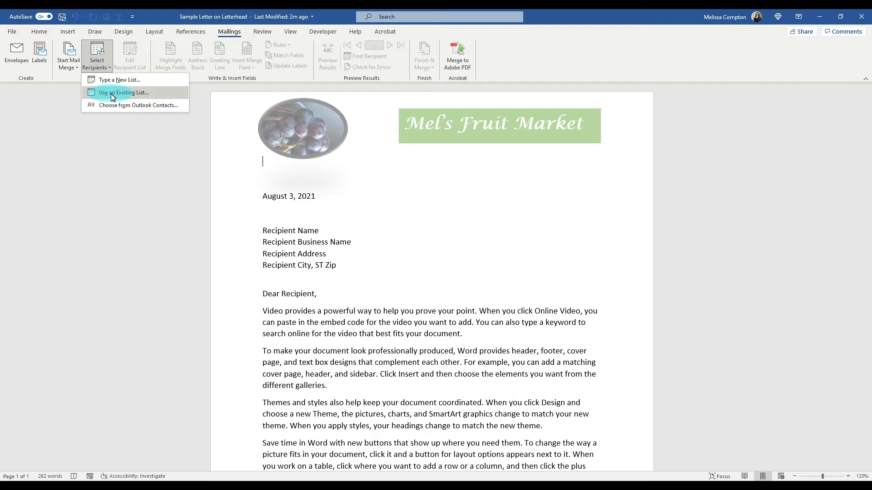
left_click(112, 95)
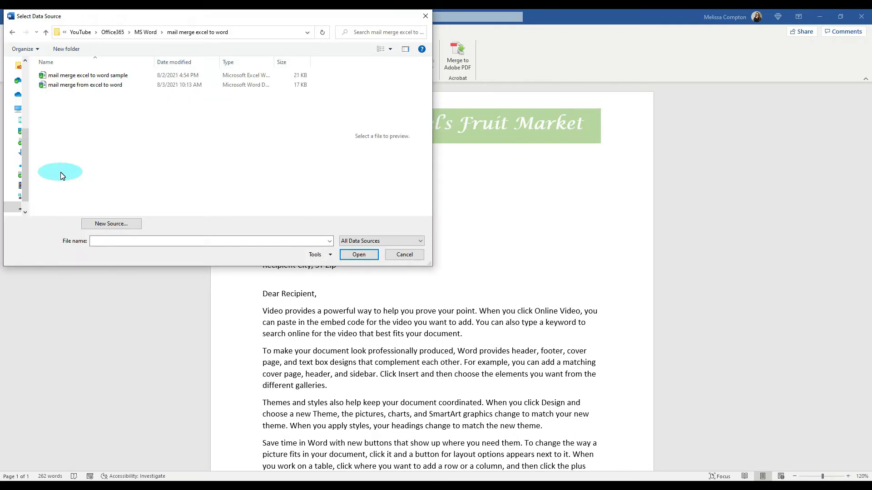
left_click(45, 76)
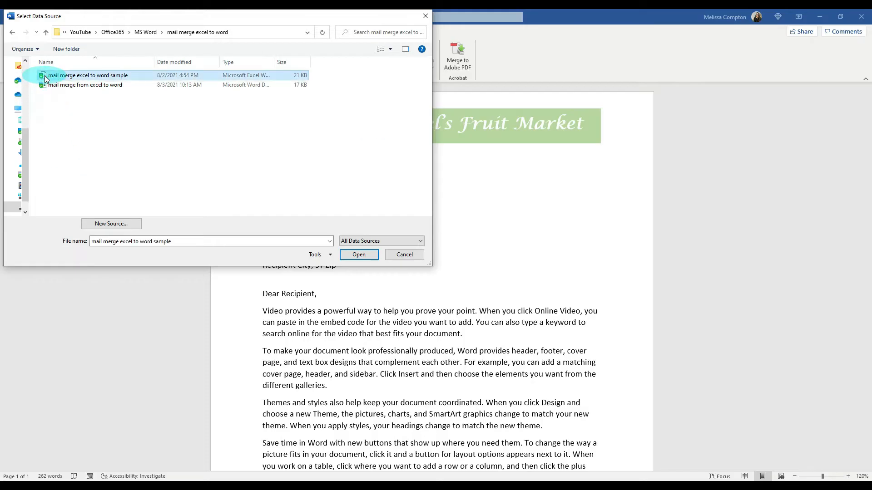
left_click(352, 255)
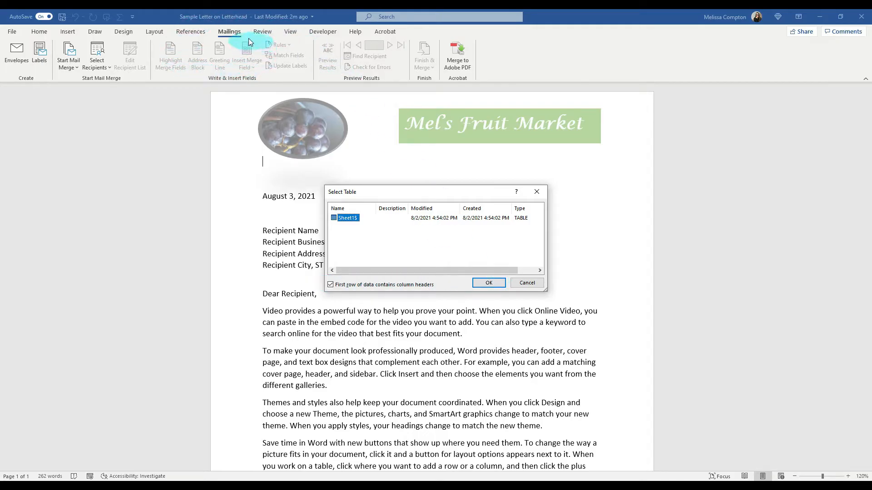
left_click(489, 282)
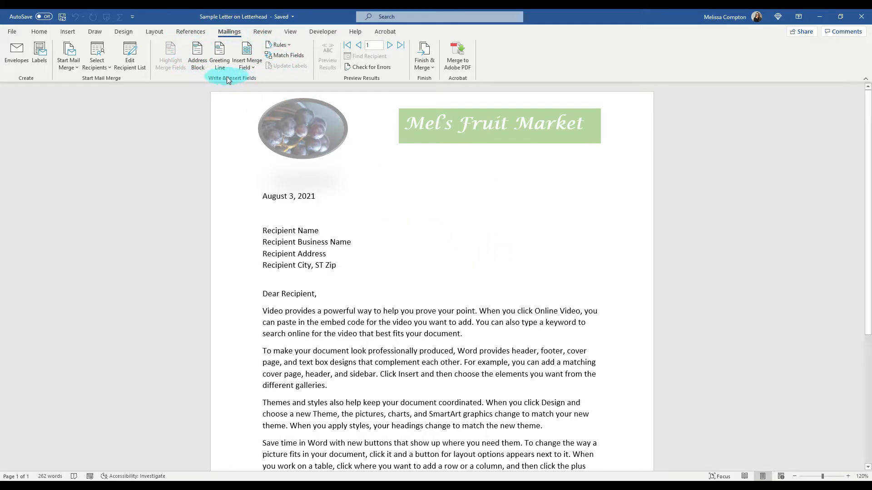
Step: Open the mail merge recipient list for editing, exclude the first recipient and include that recipient again
left_click(131, 69)
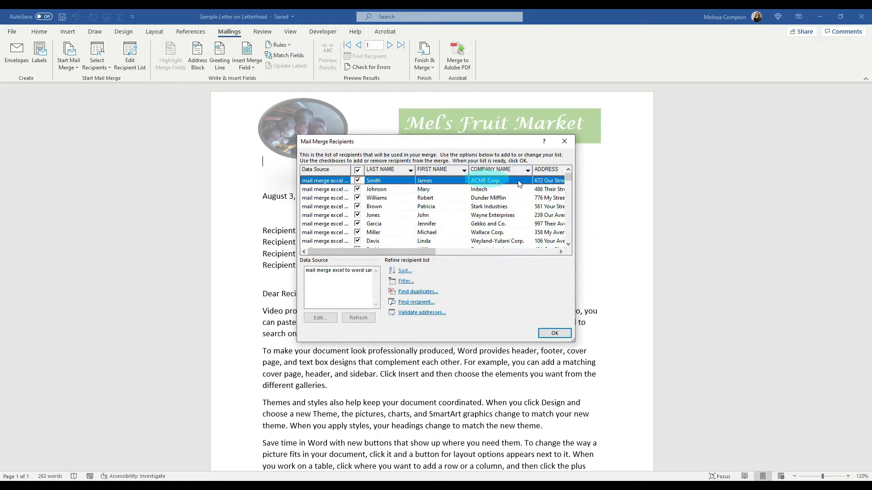
left_click_drag(431, 254, 349, 258)
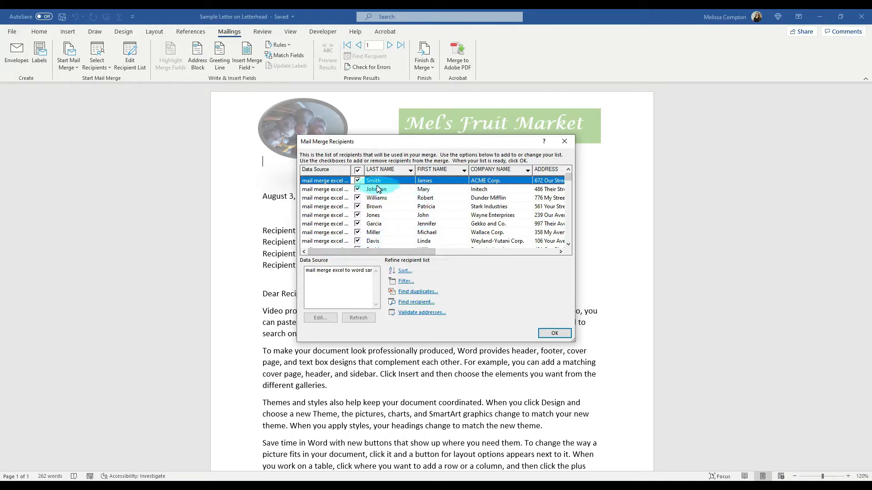
left_click(358, 181)
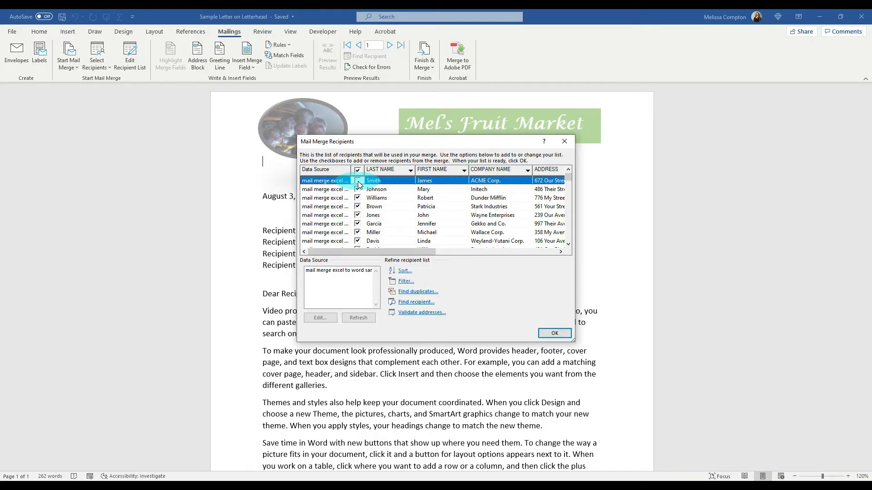
left_click(358, 181)
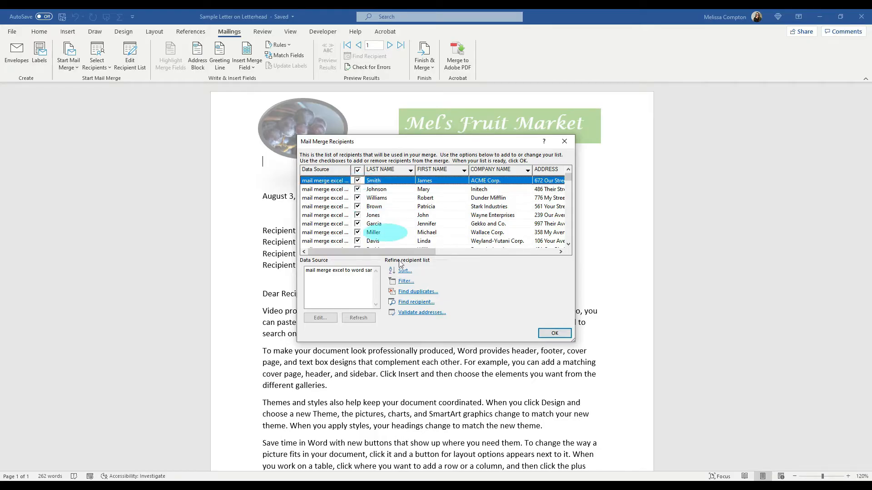
Step: Filter the recipients to those whose ST field is equal to KY, and deselect and reselect all of them
left_click(405, 282)
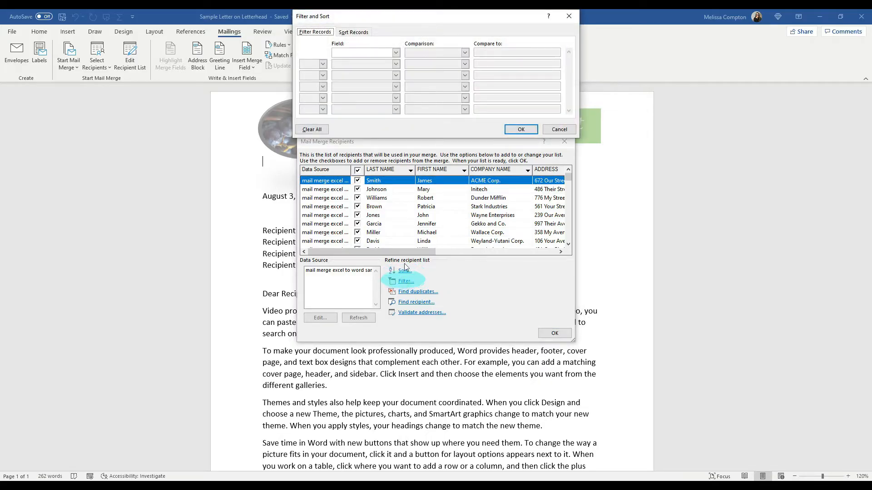
left_click(390, 53)
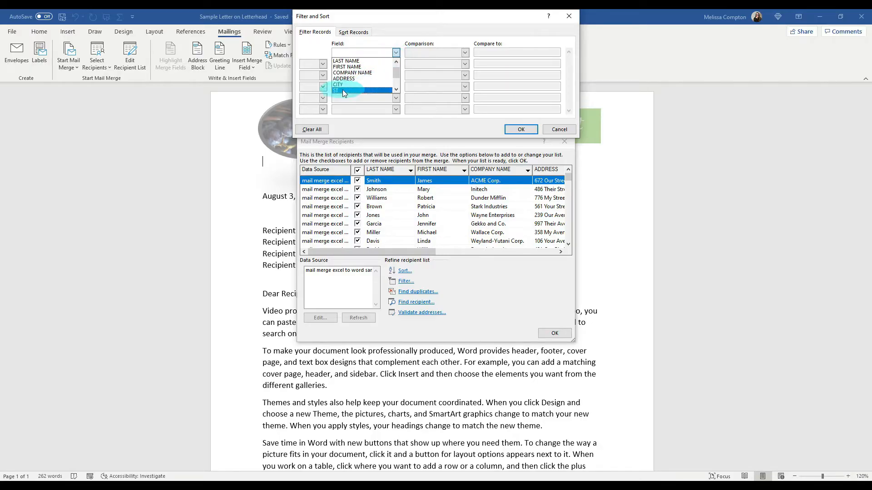
left_click(336, 90)
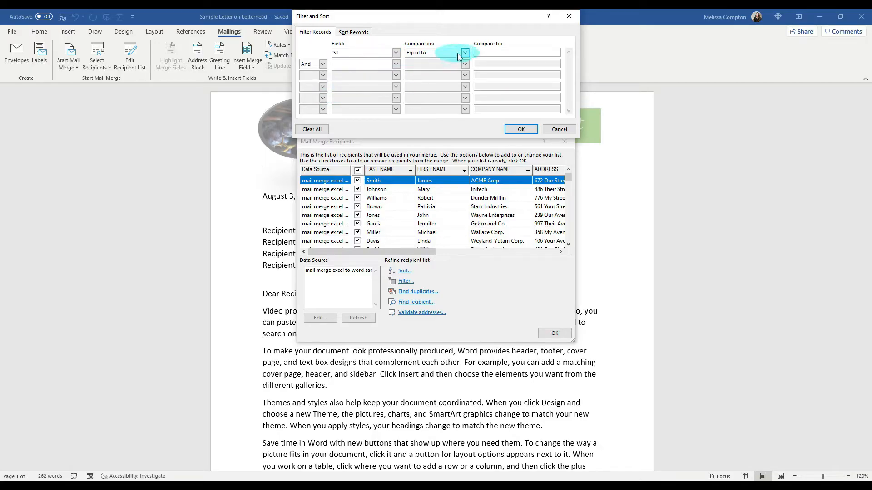
type("KY")
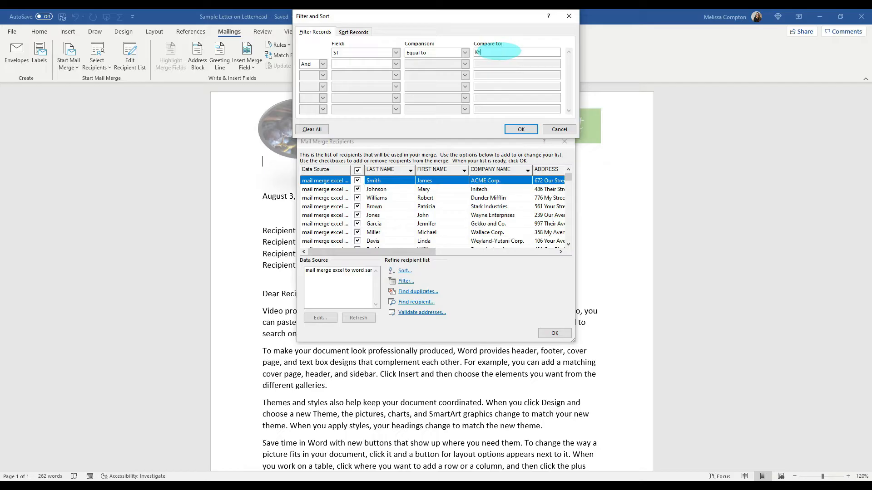
left_click(521, 131)
left_click(358, 172)
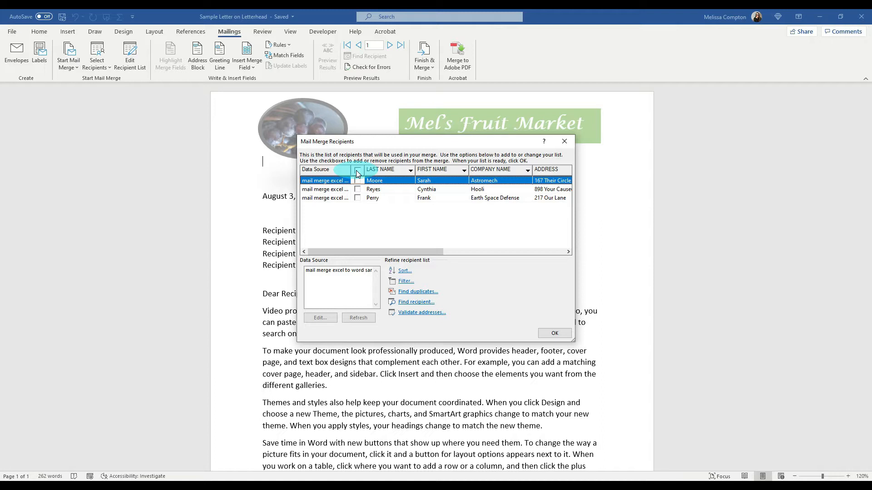
left_click(357, 172)
Step: Remove the ST filter from the recipients and accept the recipient list
left_click(401, 282)
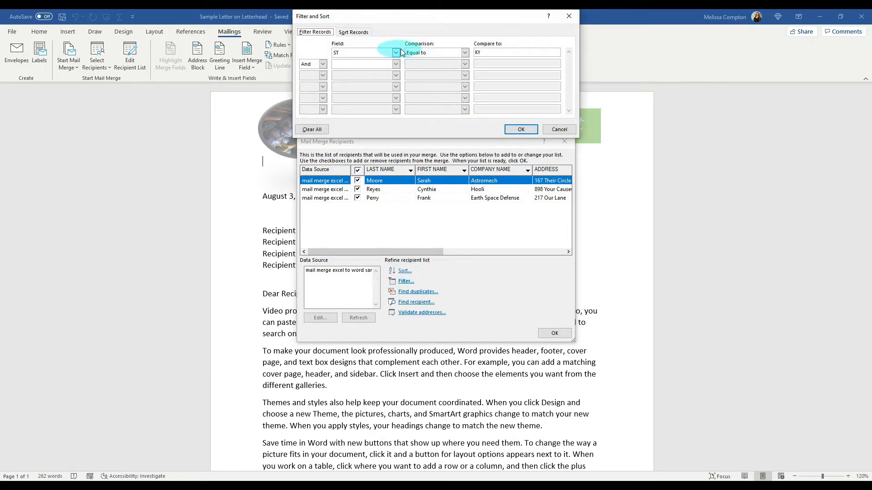
left_click(402, 53)
left_click(353, 62)
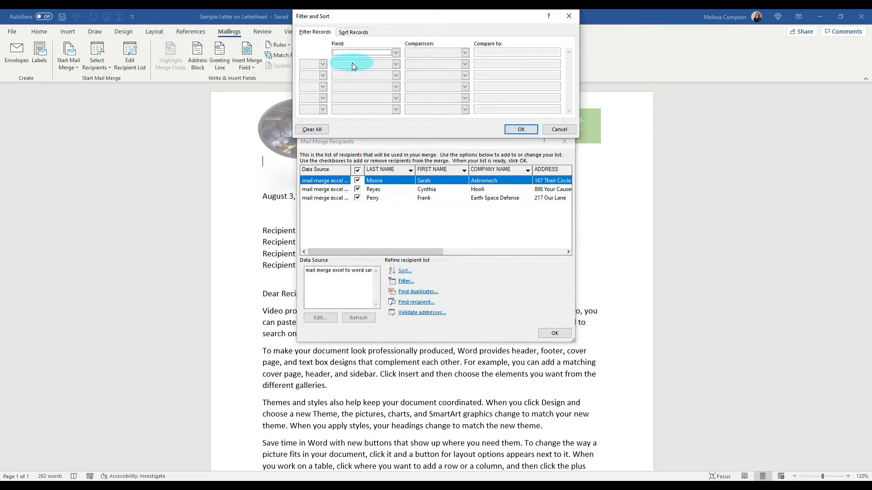
left_click(520, 130)
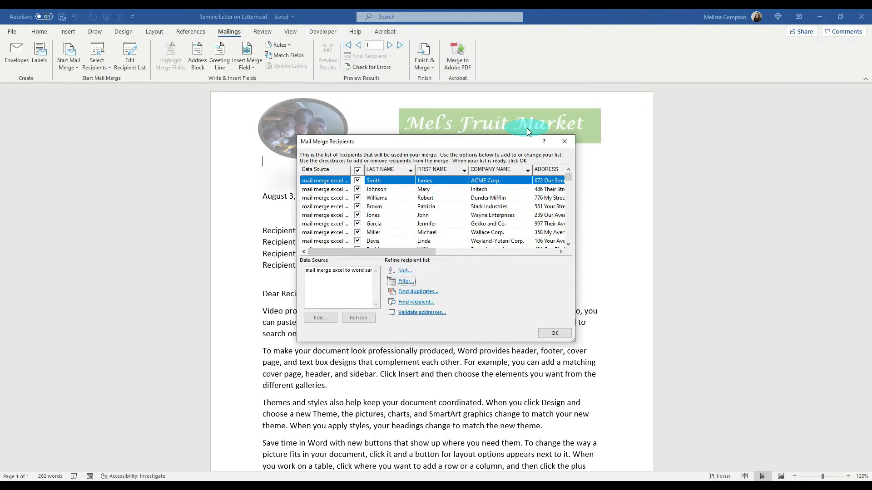
left_click(413, 316)
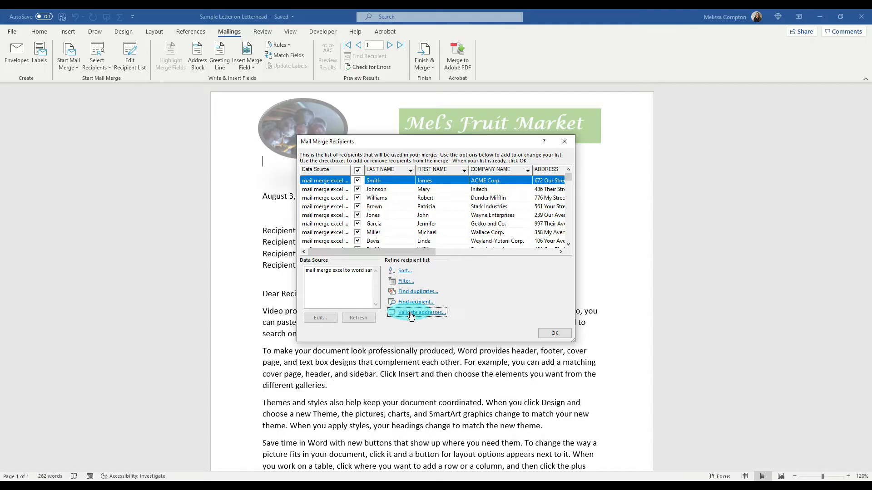
left_click(554, 335)
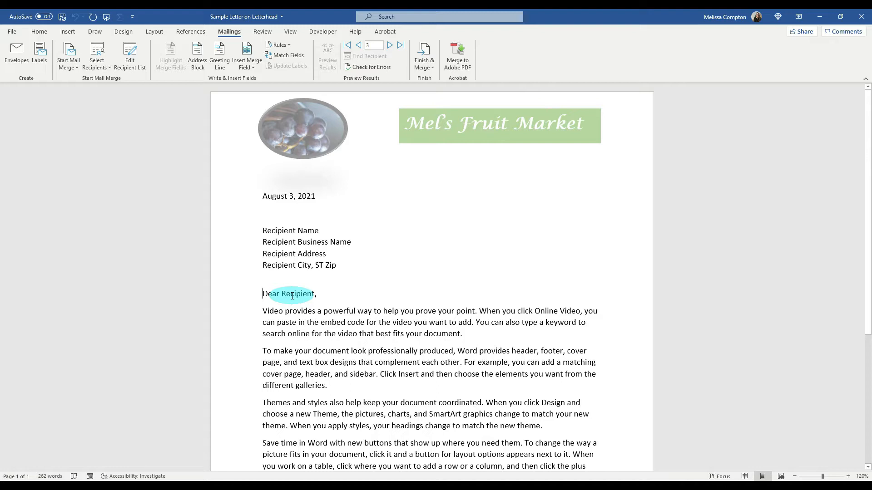
Step: Start a greeting line at the "Dear Recipient," placeholder, using Dear followed by the recipient's first name, last name and suffix format
left_click_drag(243, 294, 321, 293)
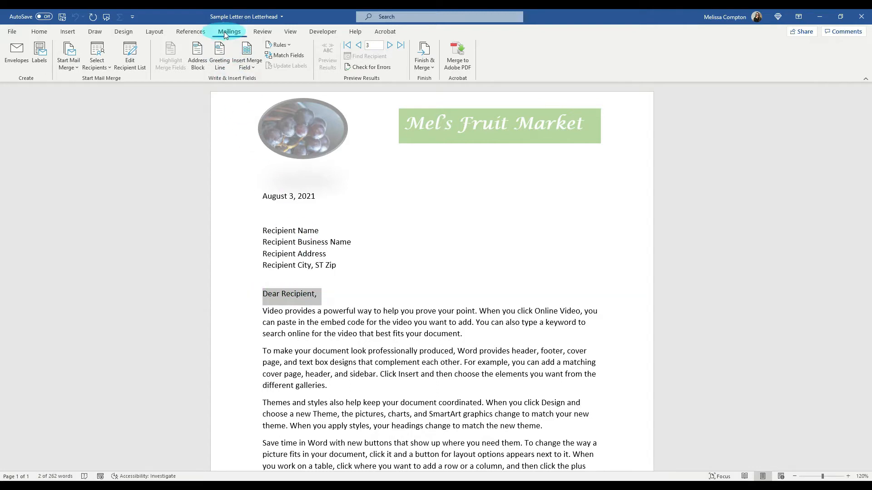
left_click(222, 59)
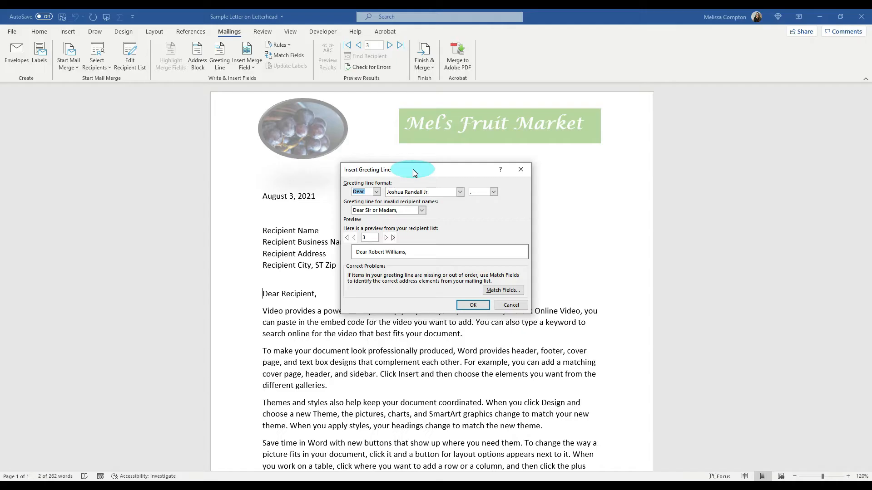
left_click(376, 192)
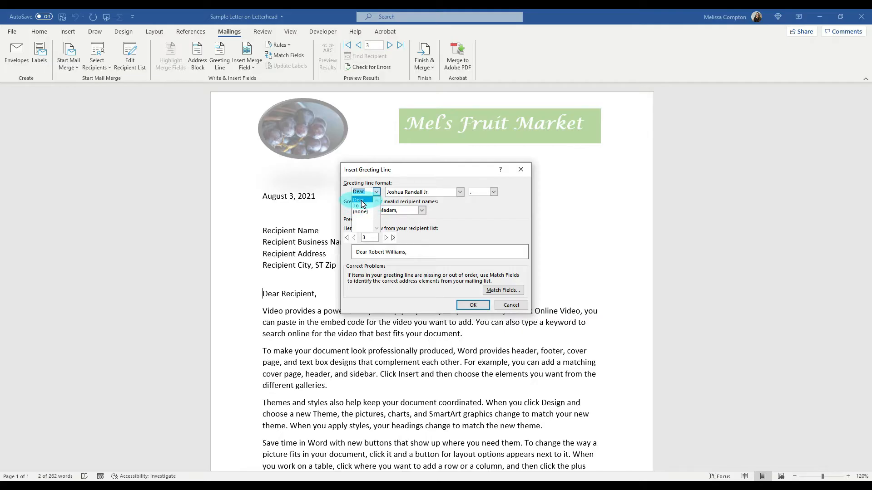
left_click(361, 201)
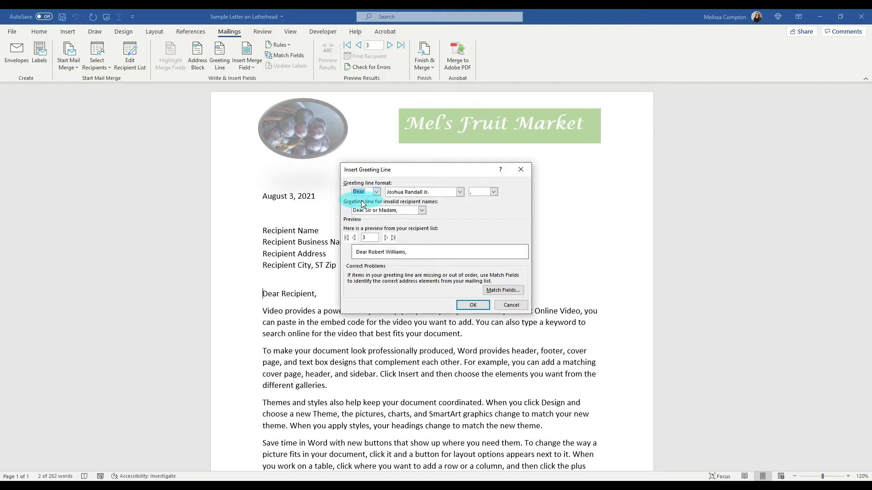
left_click(460, 192)
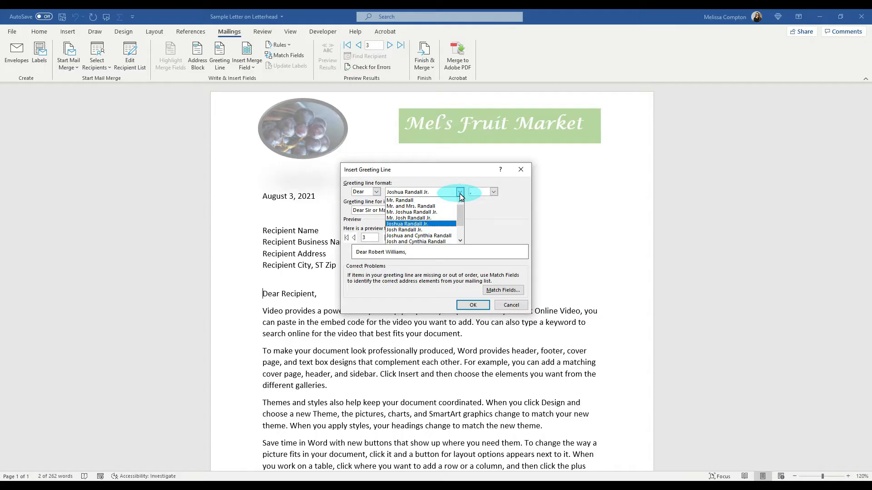
mouse_move(460, 209)
left_mouse_down()
mouse_move(461, 229)
mouse_move(464, 205)
left_mouse_up()
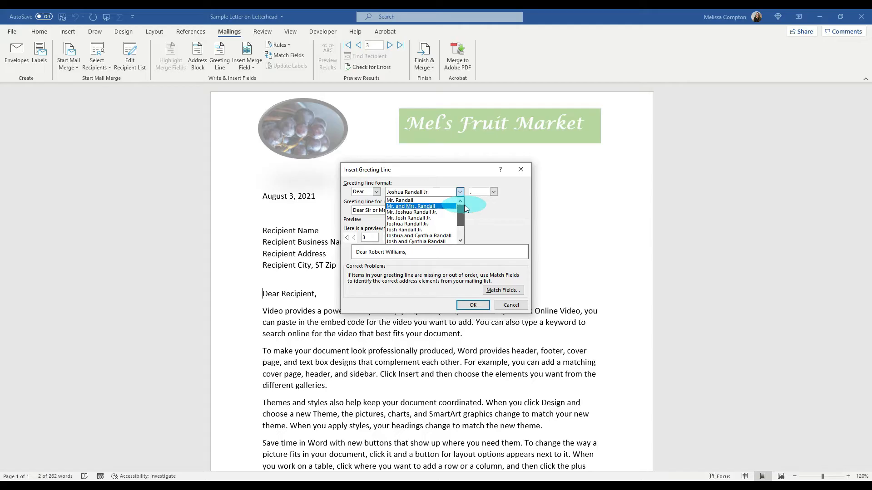
left_click(416, 224)
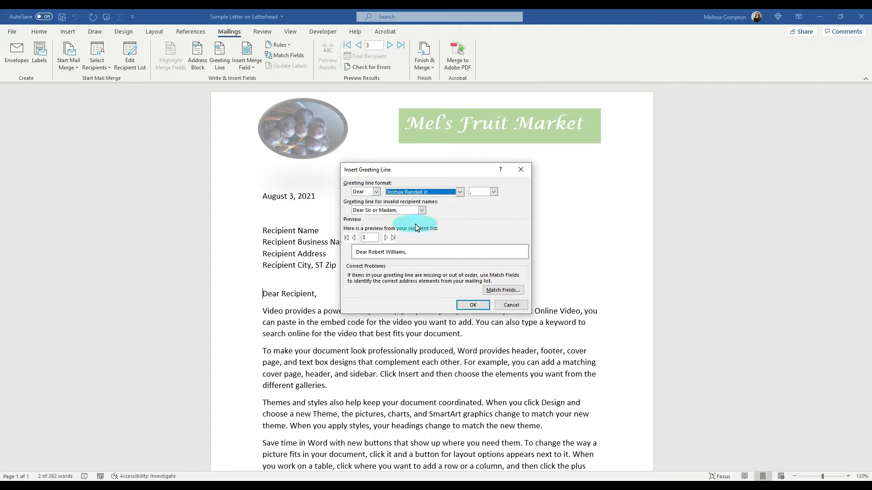
Step: Keep a comma after the greeting name and choose "Dear Sir or Madam," as the greeting for invalid recipient names
left_click(494, 193)
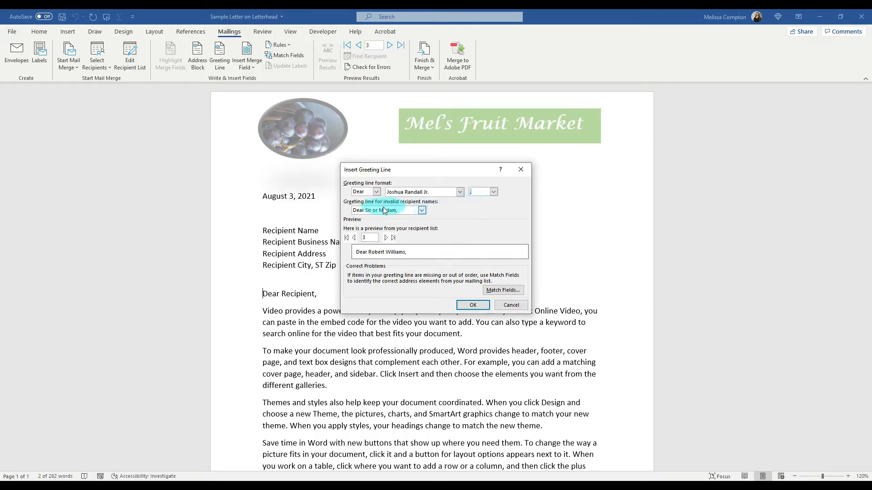
left_click(422, 211)
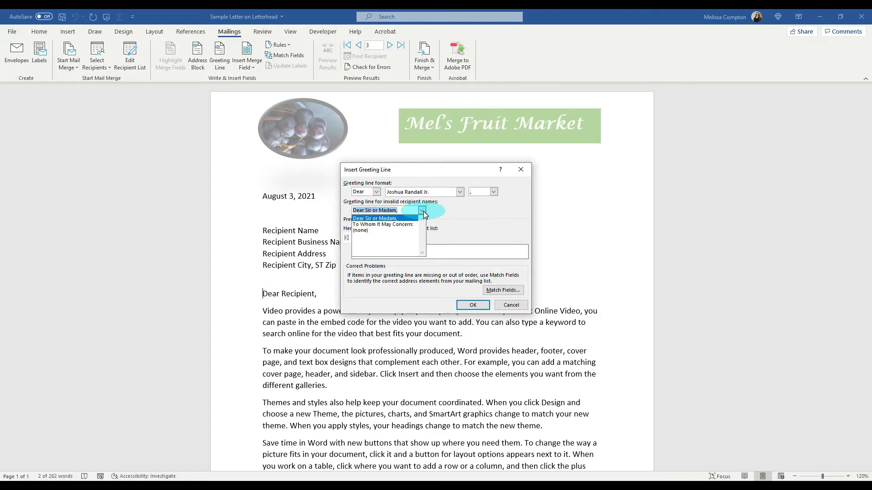
left_click(379, 218)
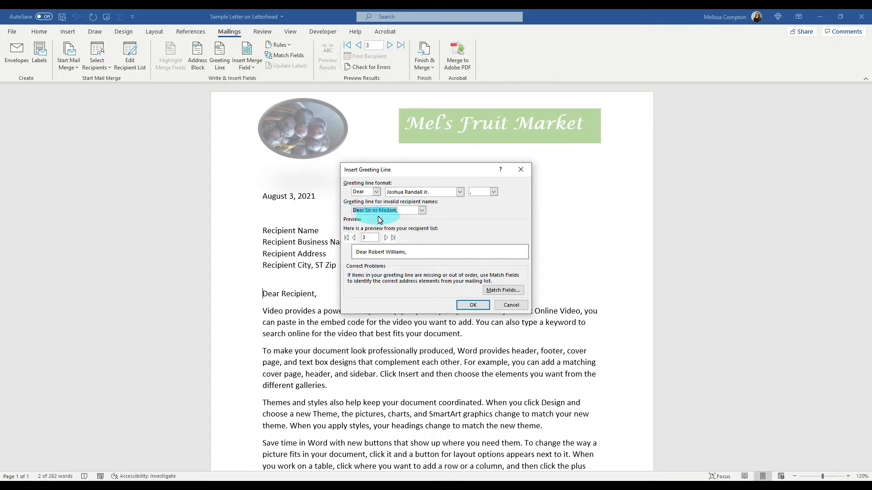
Step: Preview the greeting line for several recipients and go back to the first recipient
left_click(386, 238)
left_click(387, 239)
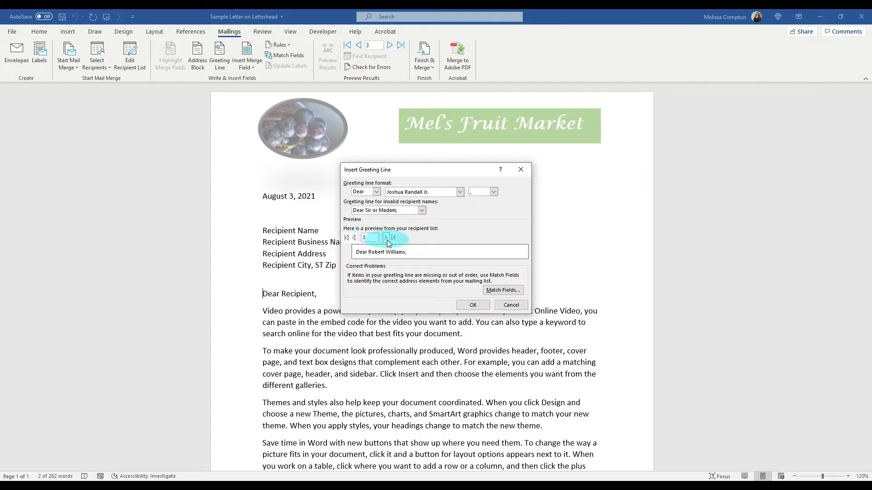
left_click(353, 238)
left_click(353, 238)
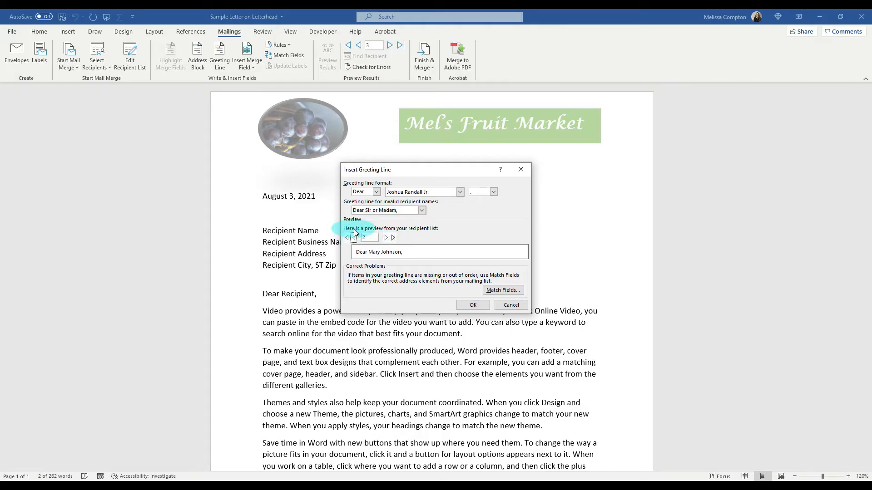
left_click(353, 238)
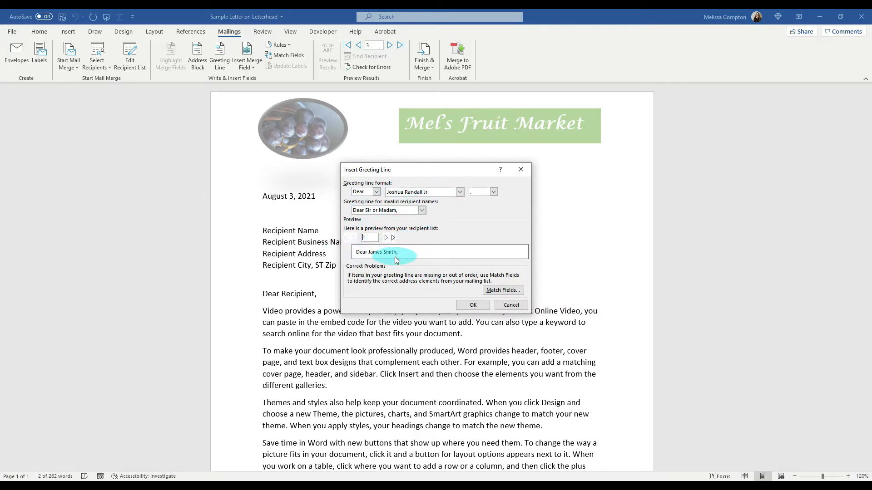
Step: Match the greeting's First Name to the FIRST NAME column and insert the greeting line into the letter
left_click(499, 294)
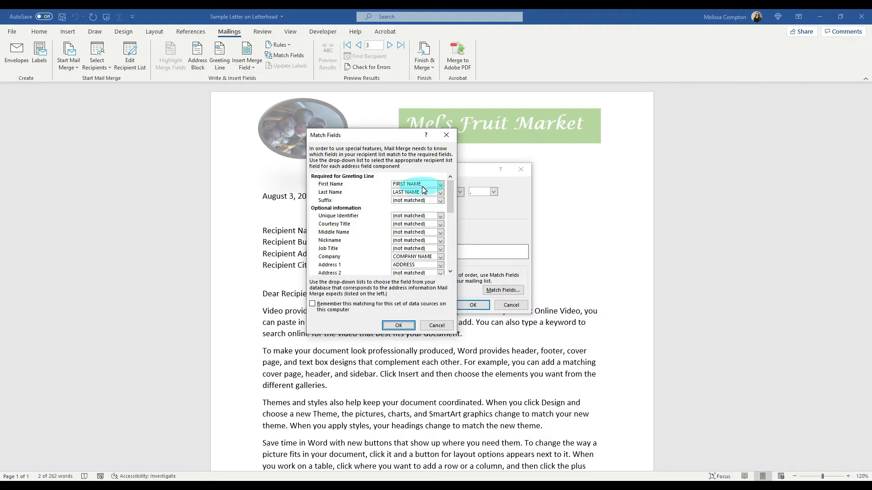
left_click(440, 184)
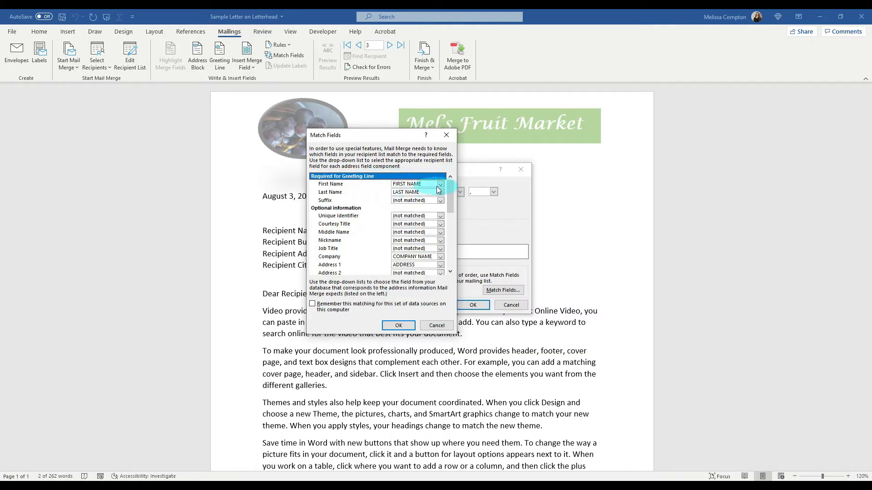
left_click(440, 185)
left_click(441, 185)
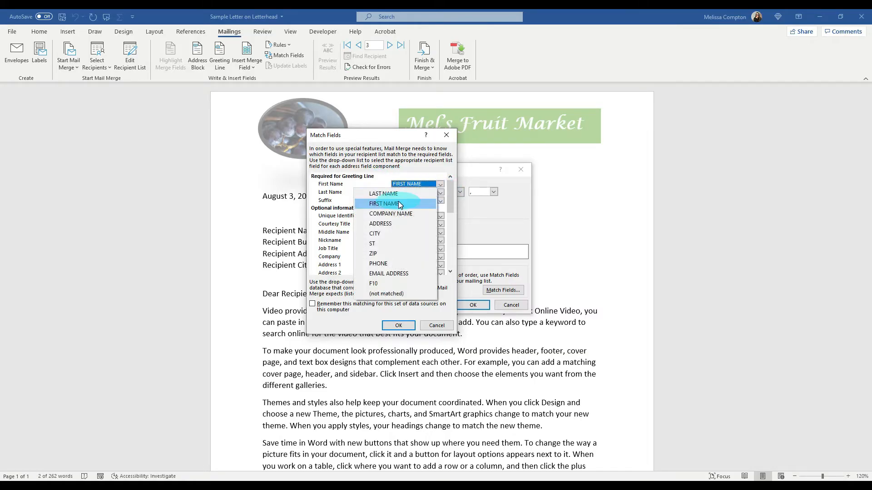
left_click(386, 203)
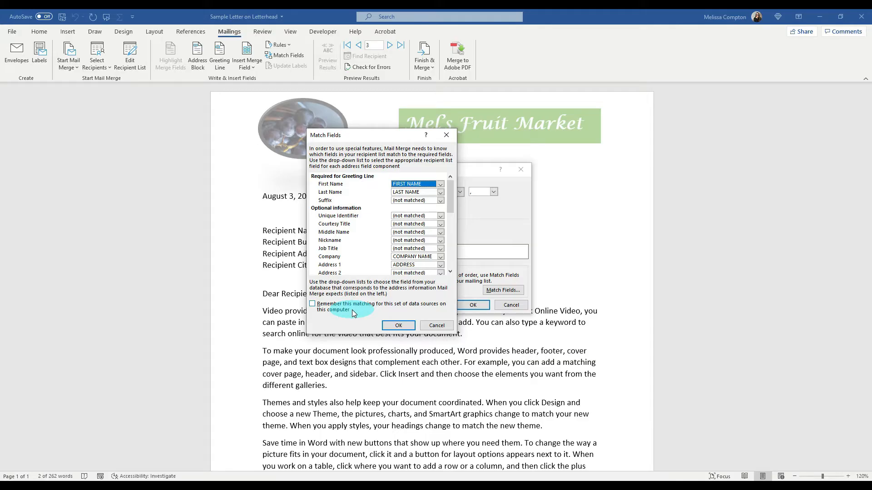
left_click(402, 327)
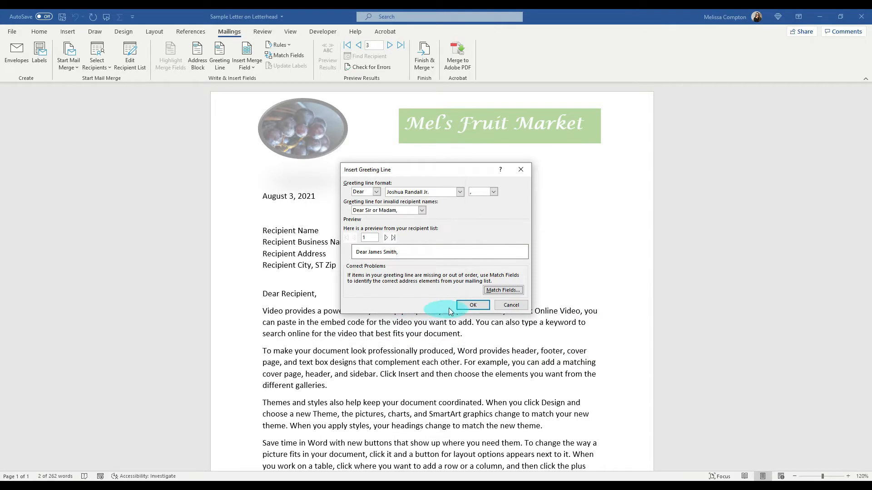
left_click(472, 306)
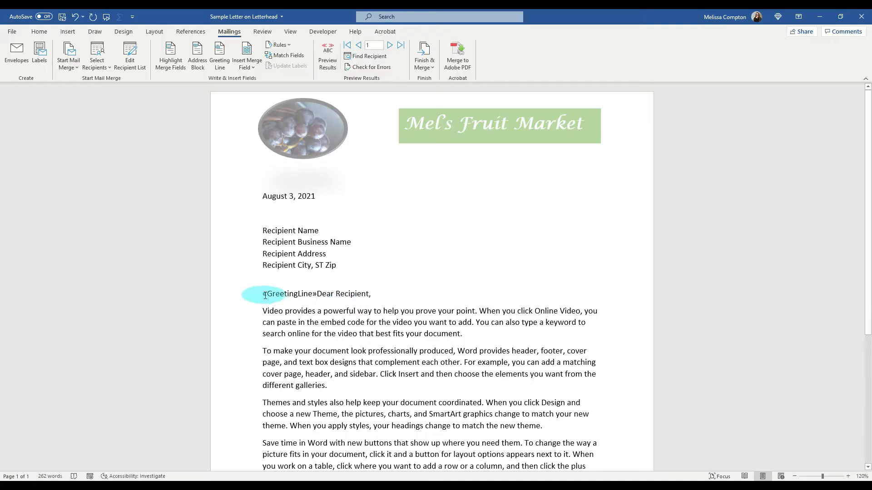
Step: Delete the "Dear Recipient," placeholder text after the GreetingLine field
left_click(317, 293)
left_click_drag(375, 292, 375, 290)
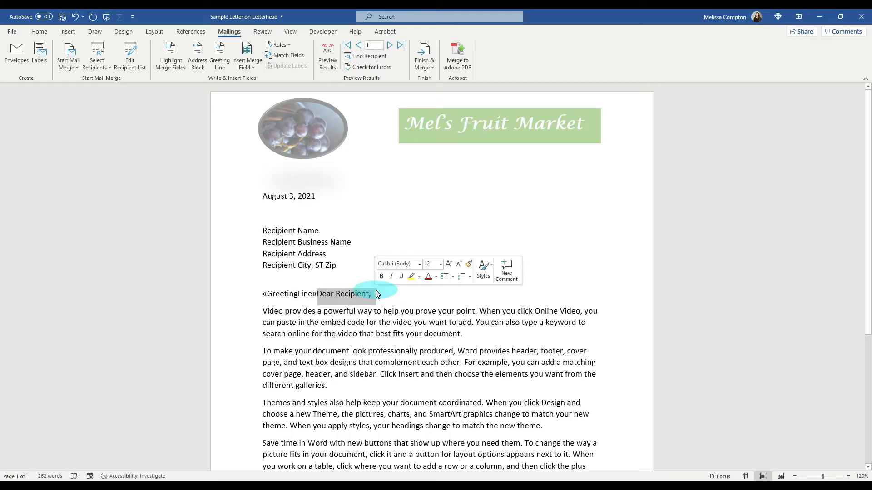
key("Delete")
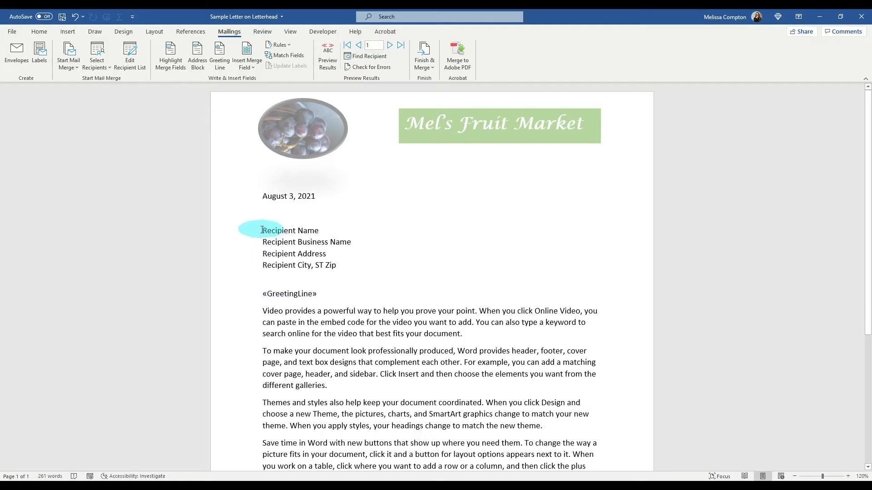
Step: Start an address block at the four recipient placeholder lines, excluding the company name and including it again
left_click_drag(262, 230, 333, 265)
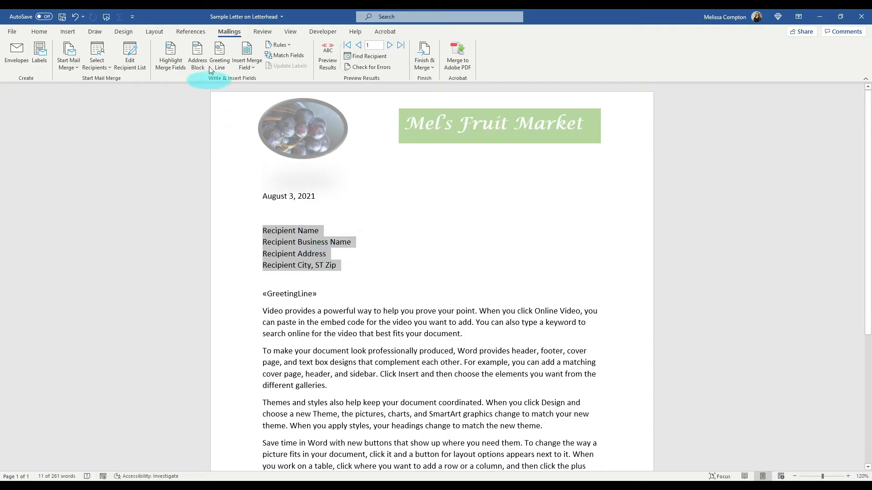
left_click(198, 55)
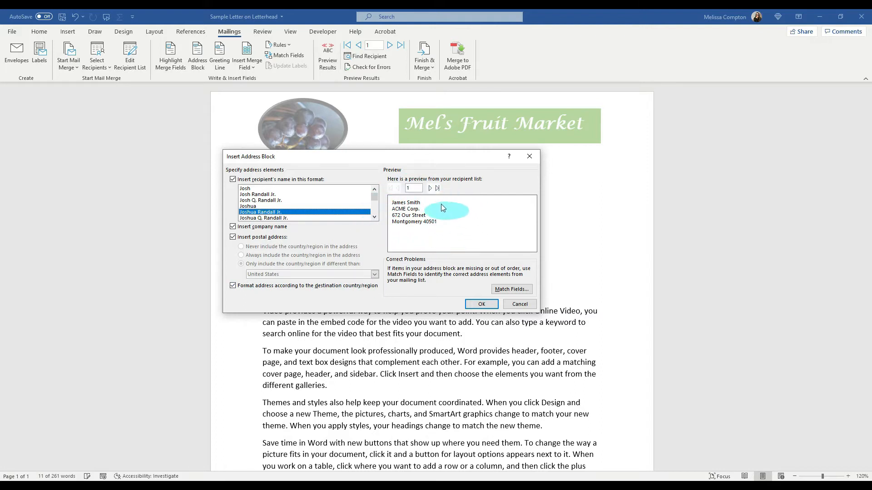
left_click(232, 227)
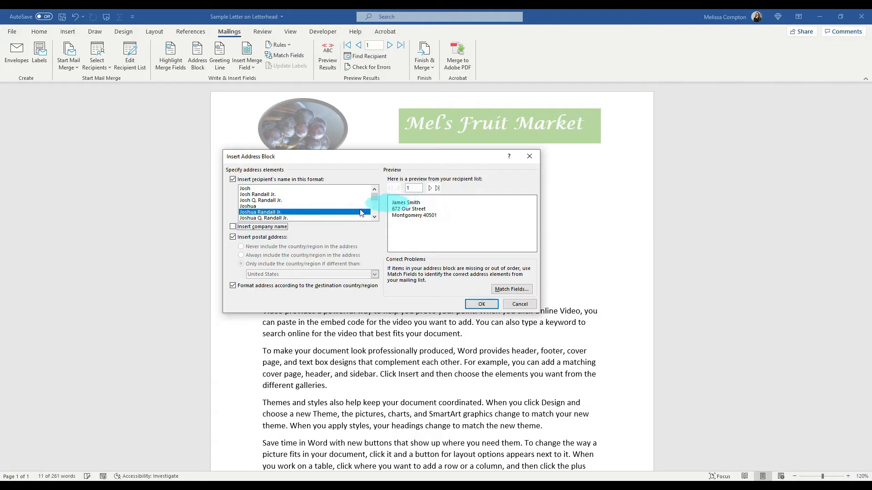
left_click(232, 227)
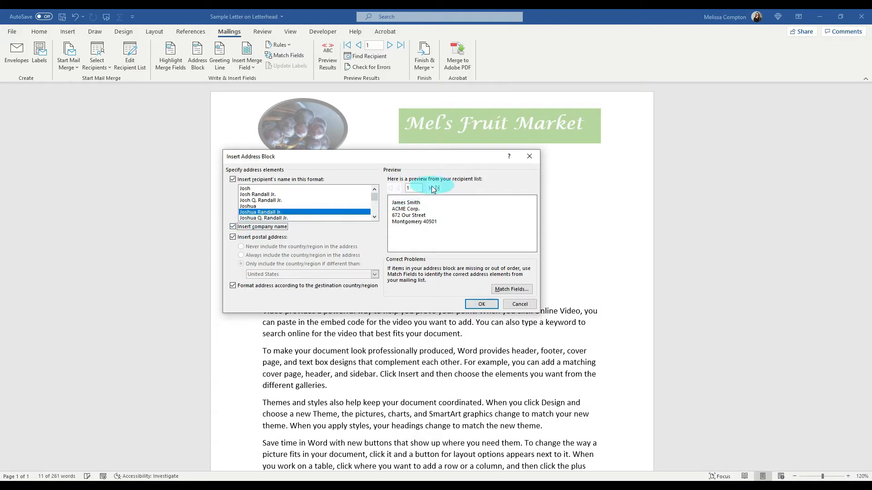
Step: Preview the address block for recipients up to the fourth and return to the second
left_click(431, 188)
left_click(431, 188)
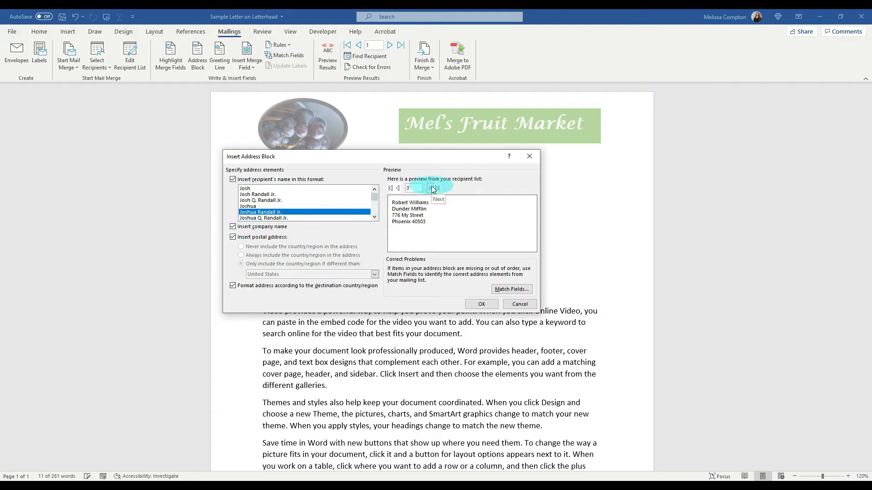
left_click(431, 188)
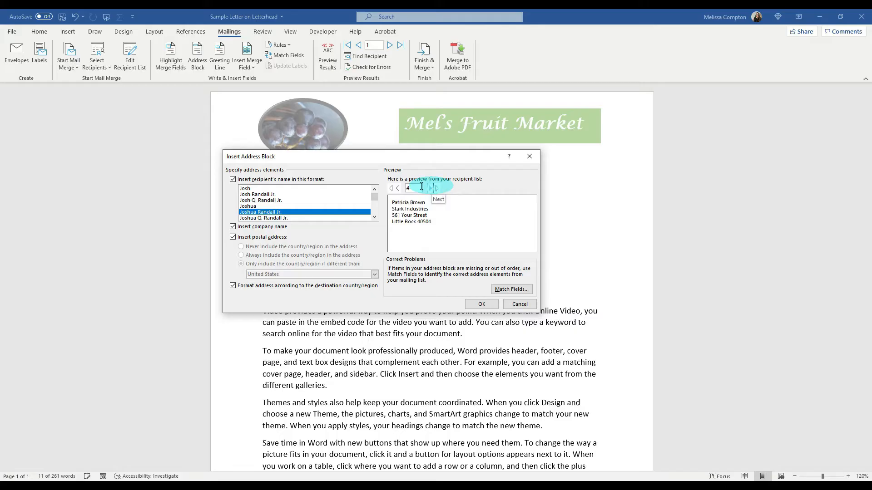
left_click(397, 189)
left_click(397, 189)
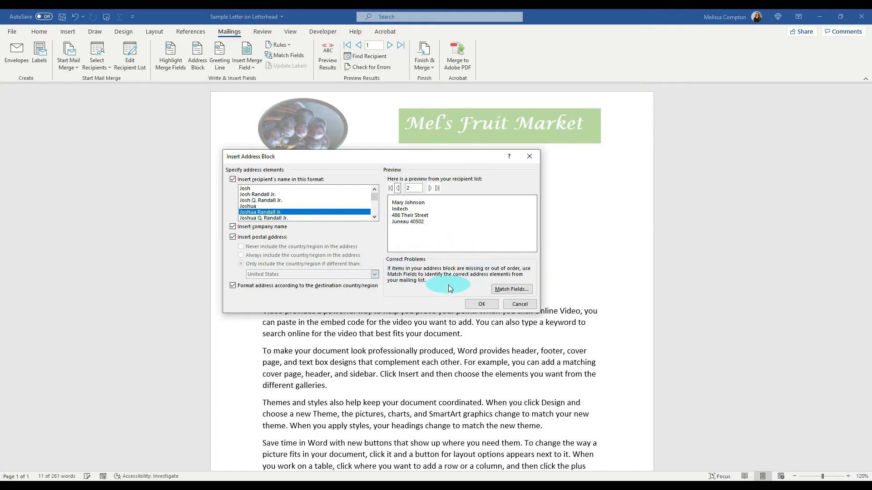
Step: Match the address block's First Name to the FIRST NAME column and insert the address block into the letter
left_click(506, 290)
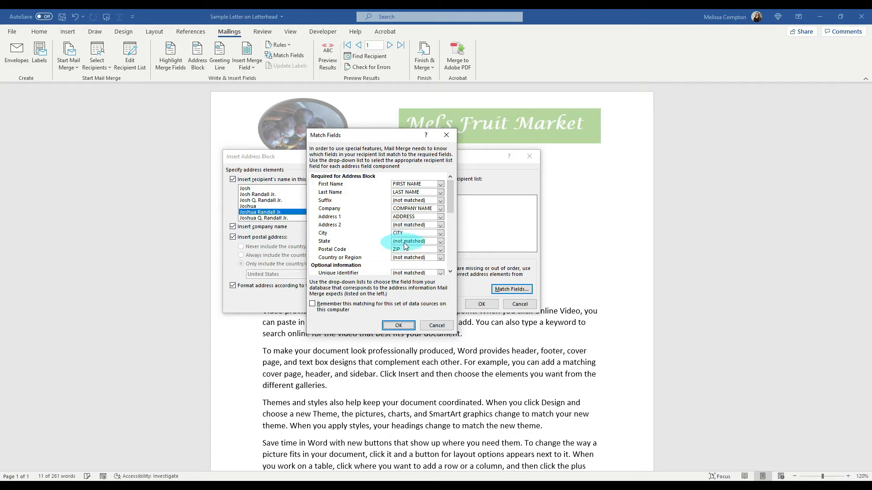
left_click(440, 184)
left_click(395, 204)
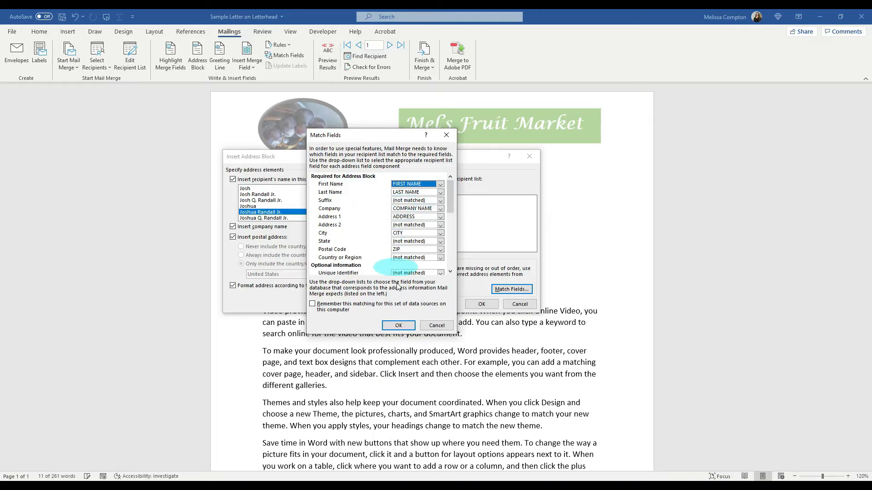
left_click(398, 325)
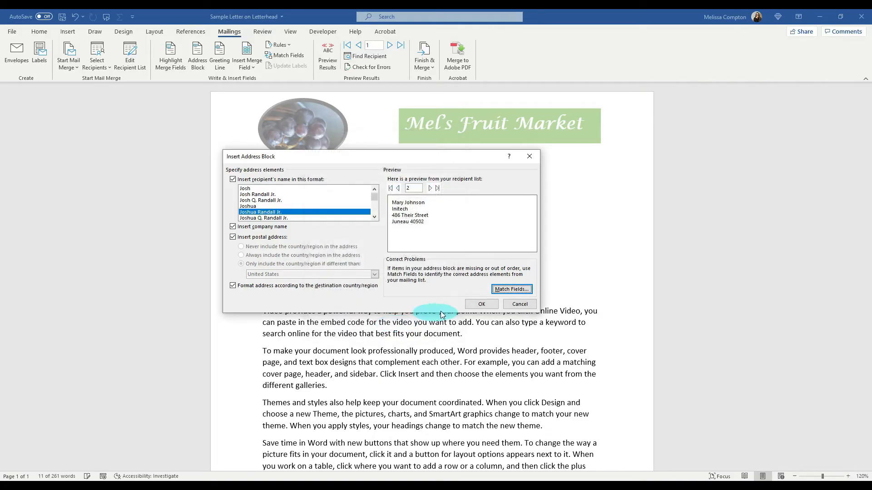
left_click(476, 305)
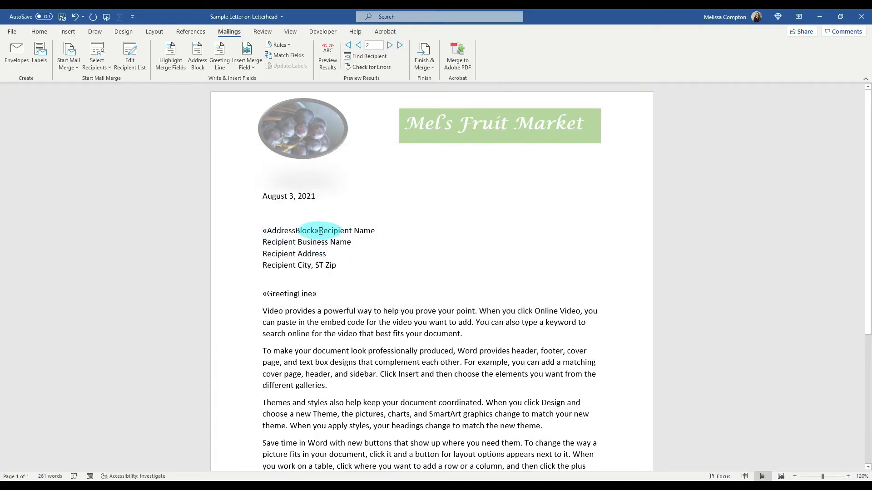
Step: Delete the placeholder recipient name, business name, address and city lines after the AddressBlock field
left_click_drag(319, 231, 353, 265)
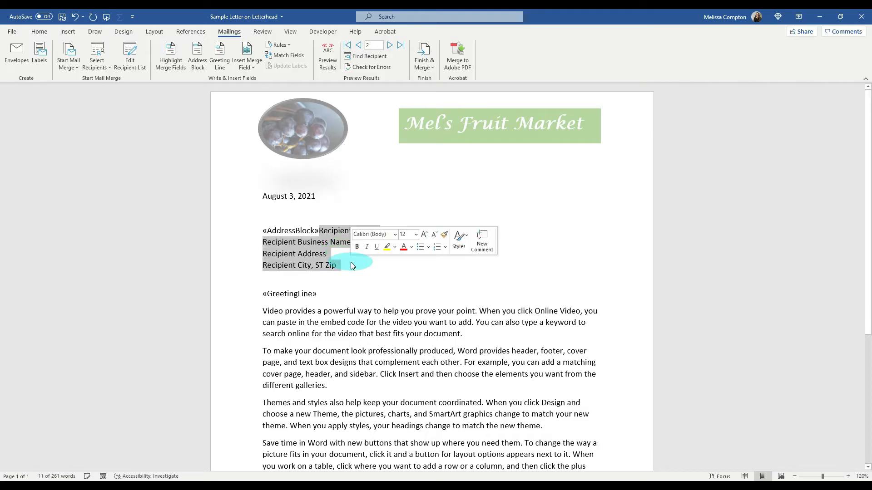
key("Delete")
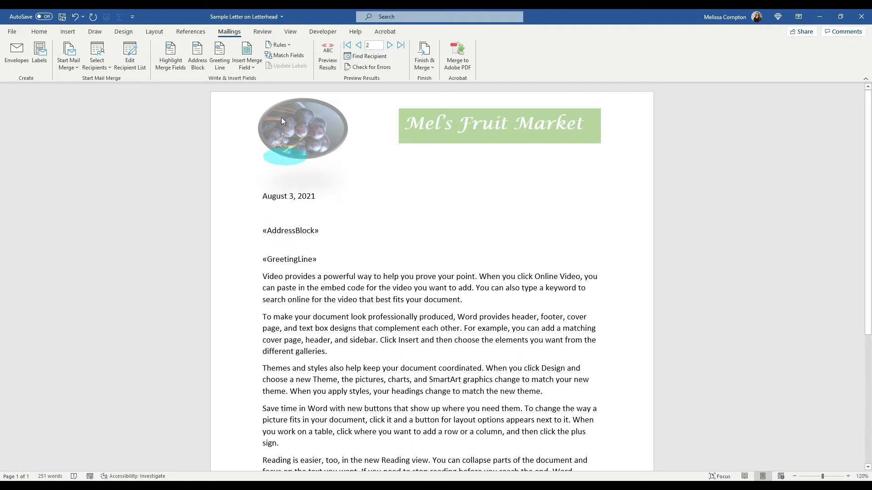
Step: Insert the PHONE_ merge field after the AddressBlock field and the EMAIL_ADDRESS merge field on a new line below it
left_click(252, 67)
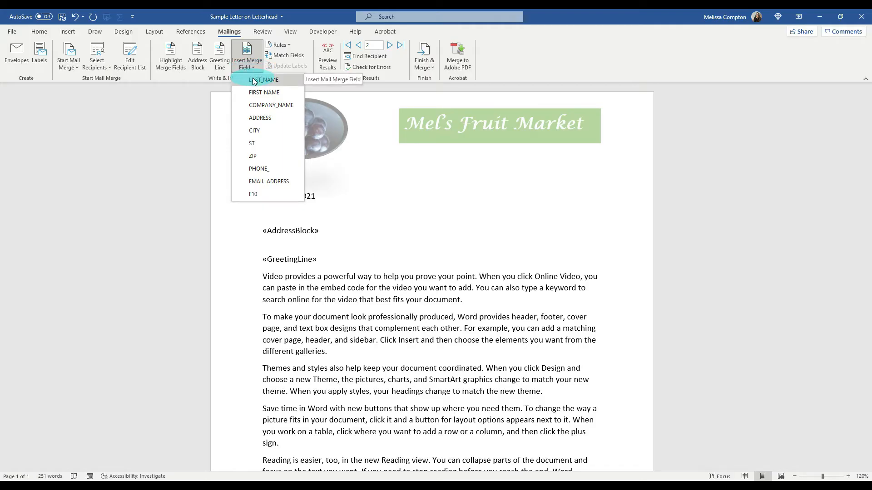
left_click(263, 170)
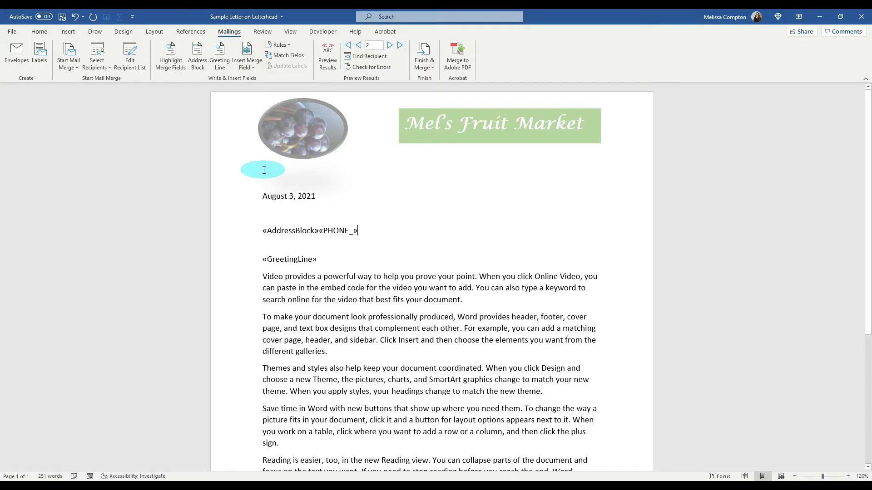
key("Return")
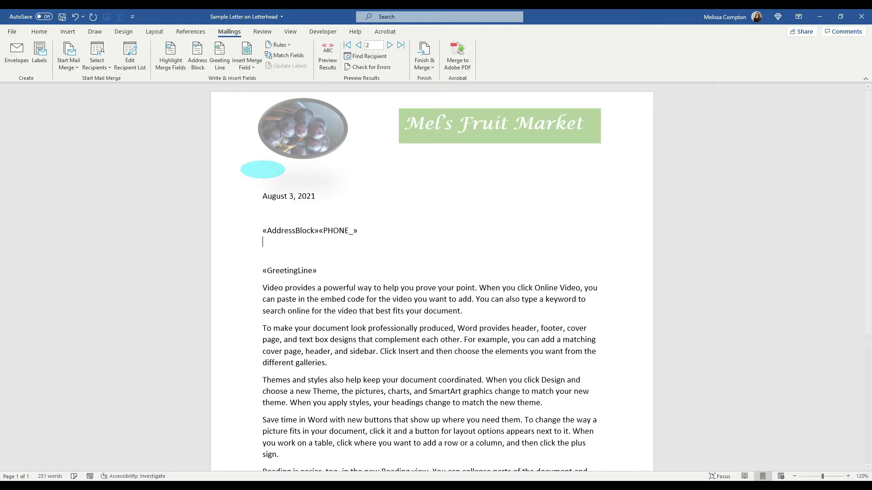
left_click(252, 67)
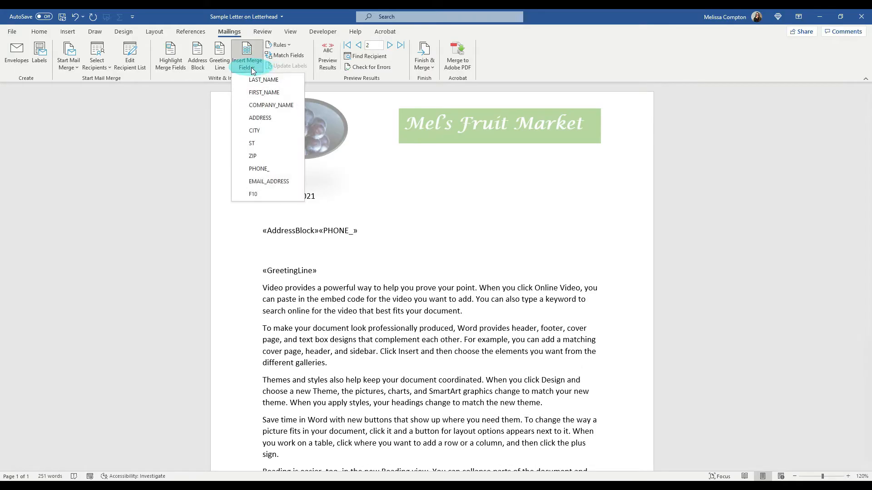
left_click(265, 181)
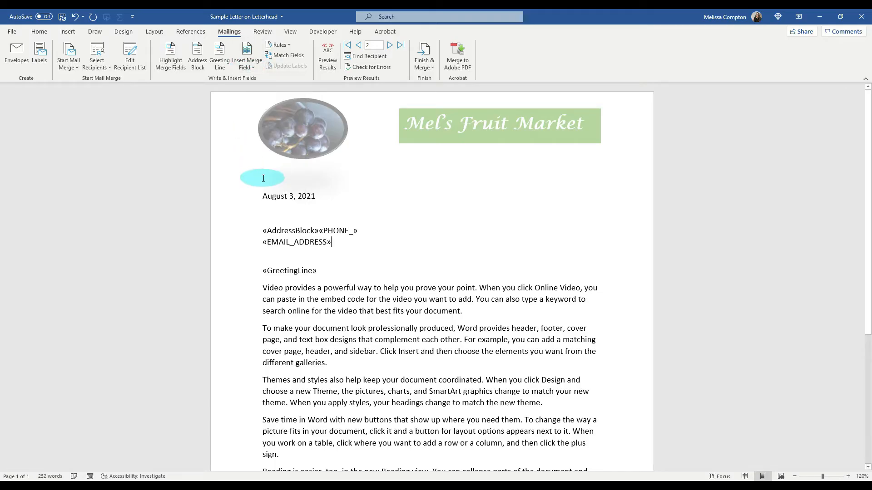
Step: Delete the EMAIL_ADDRESS and PHONE_ merge fields, keeping only the AddressBlock field above the greeting line
left_click_drag(338, 242, 251, 248)
key("Delete")
left_click_drag(359, 231, 328, 231)
key("Delete")
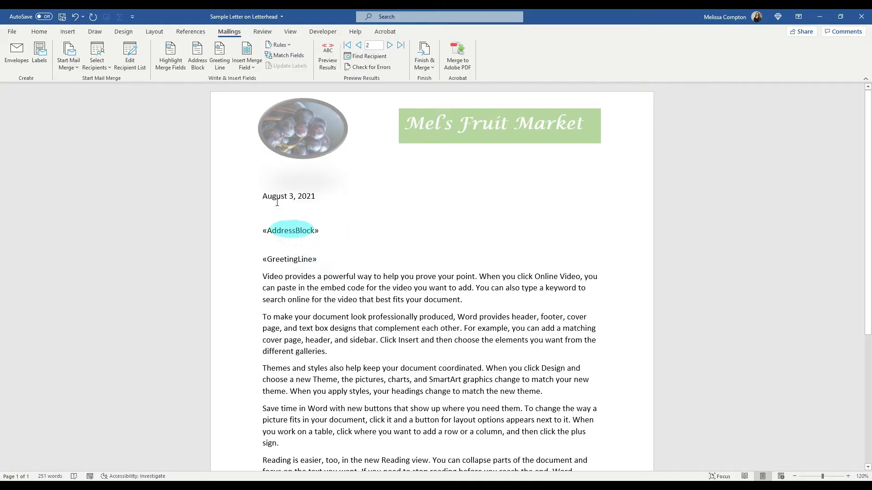
Step: Highlight the merge fields in the letter and turn the highlighting off again
left_click(174, 64)
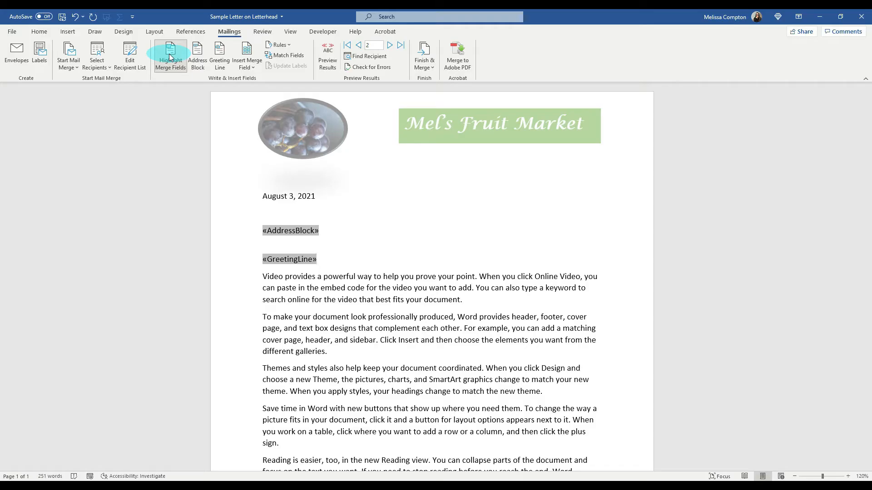
left_click(169, 53)
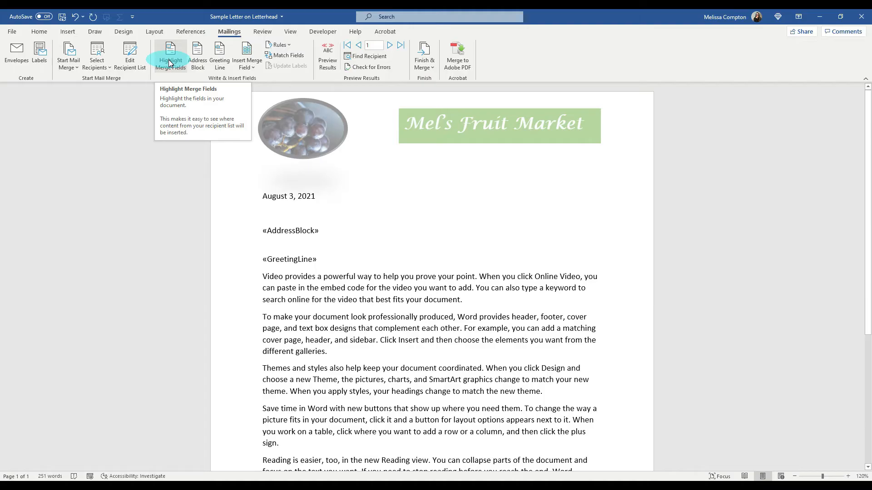
Step: Preview the letter with recipient data and check for errors by completing the merge, pausing to report each error as it occurs
left_click(327, 60)
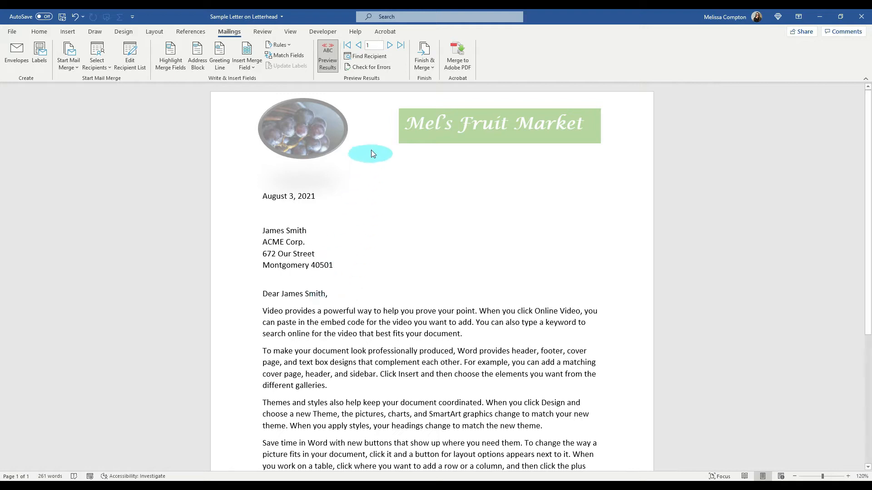
left_click(371, 68)
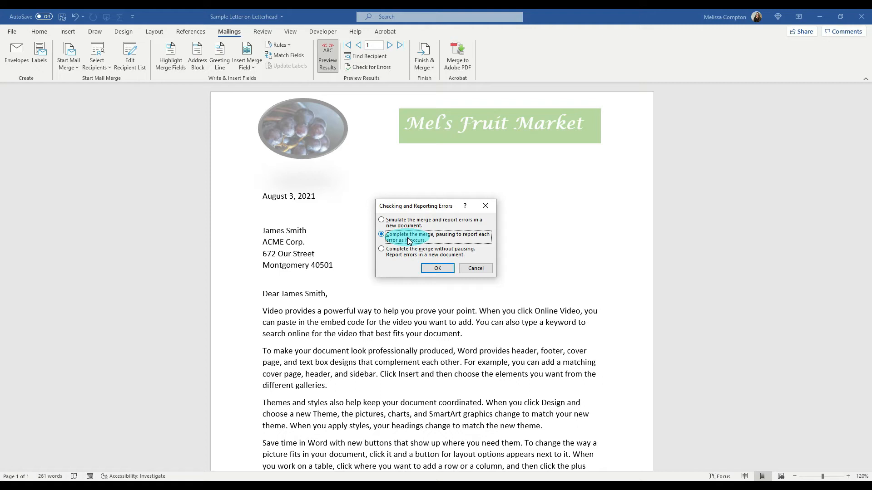
left_click(436, 270)
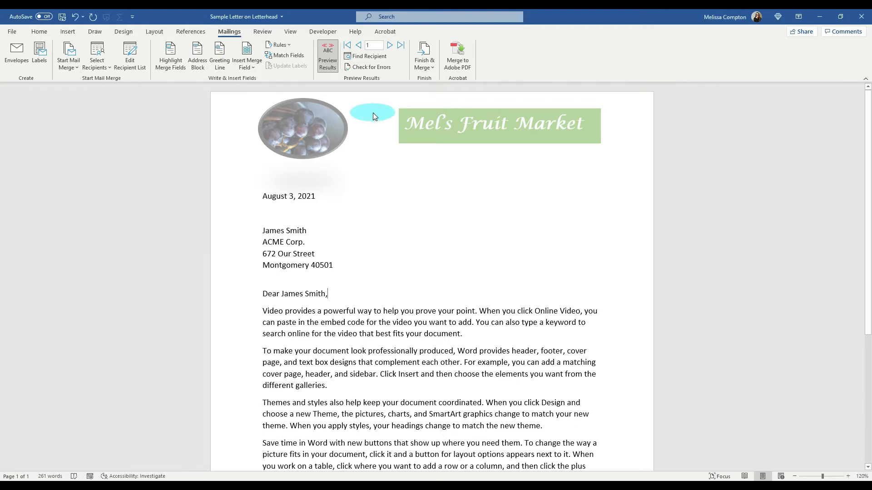
Step: Finish the merge by creating individually editable letters for all records in a new document
left_click(432, 68)
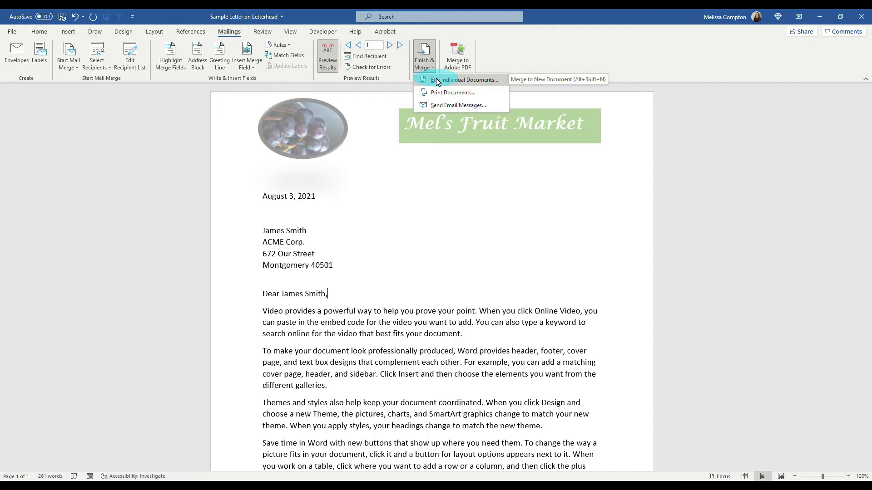
left_click(440, 81)
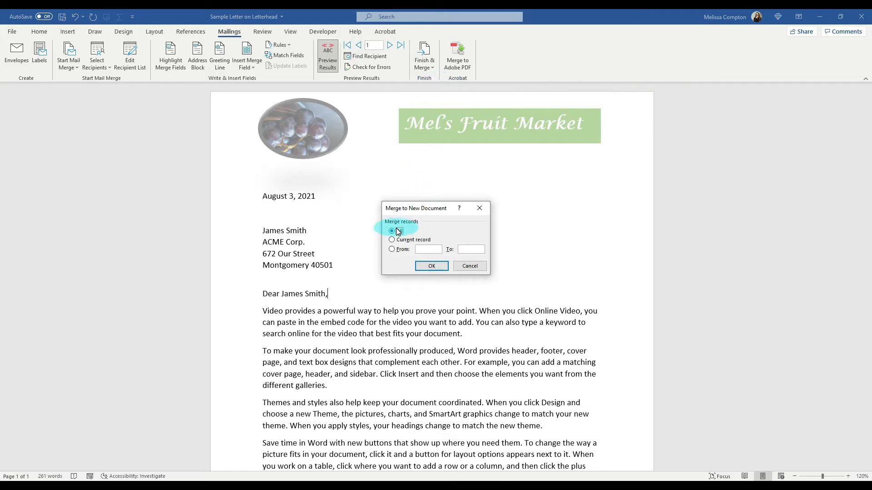
left_click(432, 266)
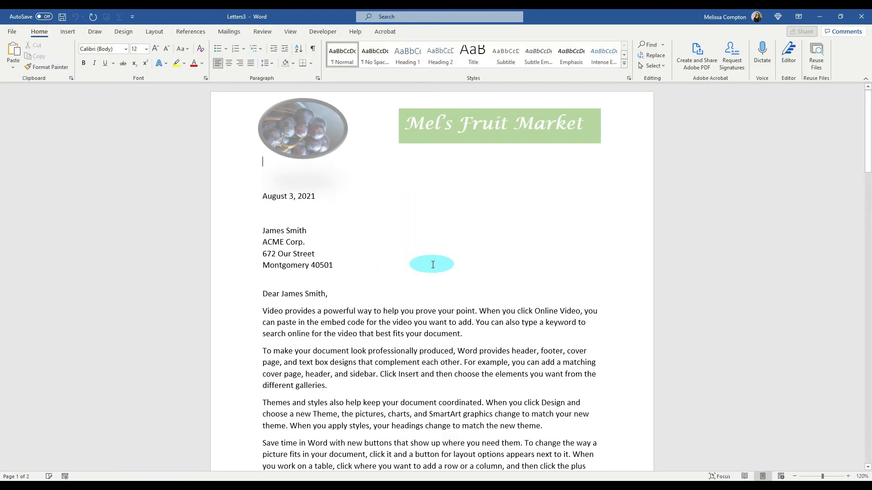
Step: Look through the merged letters for the different recipients and close the new document without saving it
left_click_drag(868, 166, 867, 307)
scroll(447, 284, "down", 10)
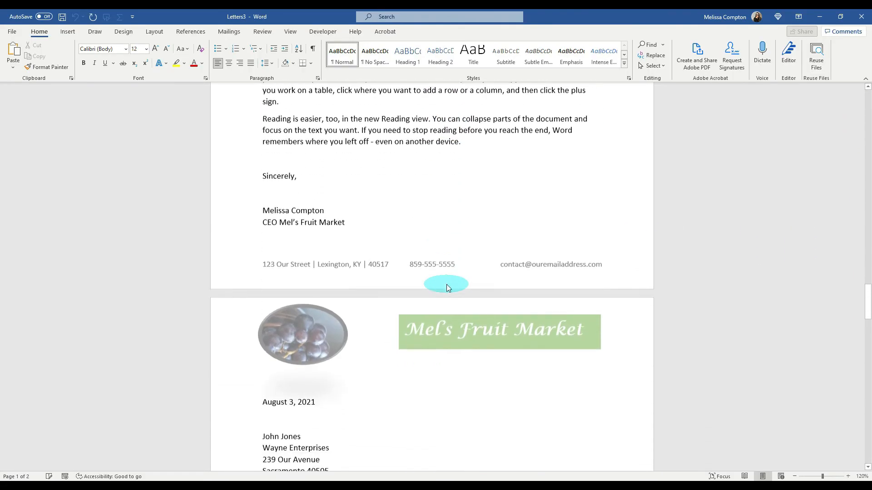
left_click(861, 16)
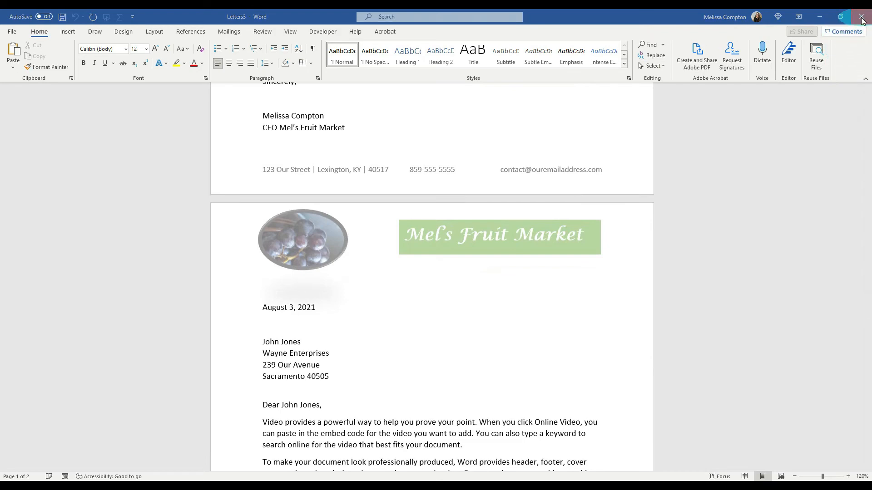
left_click(472, 300)
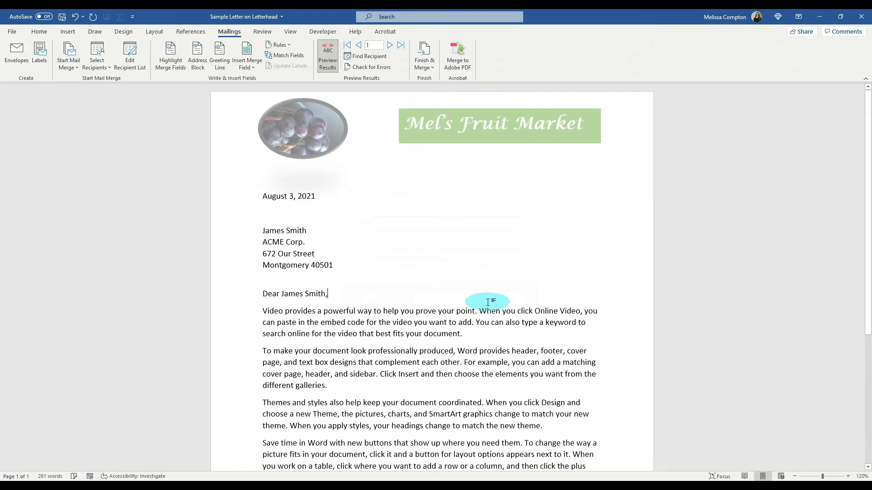
Step: Set up an e-mail merge to EMAIL_ADDRESS with the subject line "test", look at the mail format choices, and cancel the merge
left_click(424, 61)
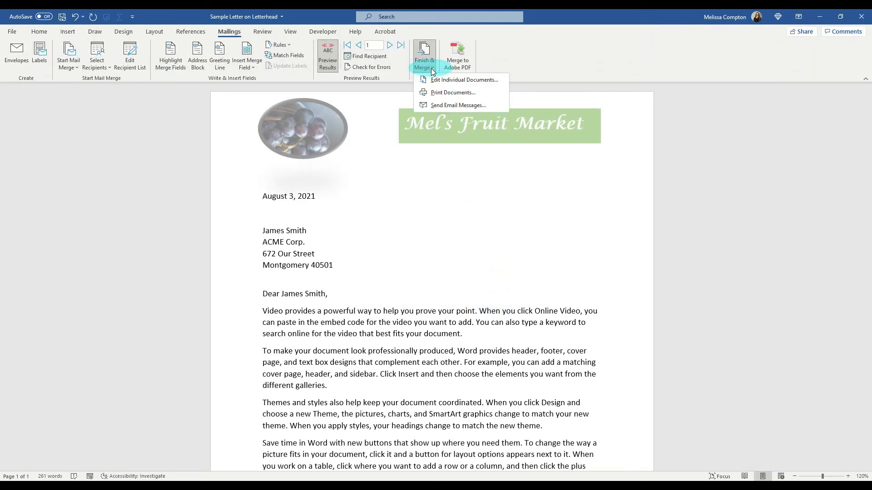
left_click(442, 105)
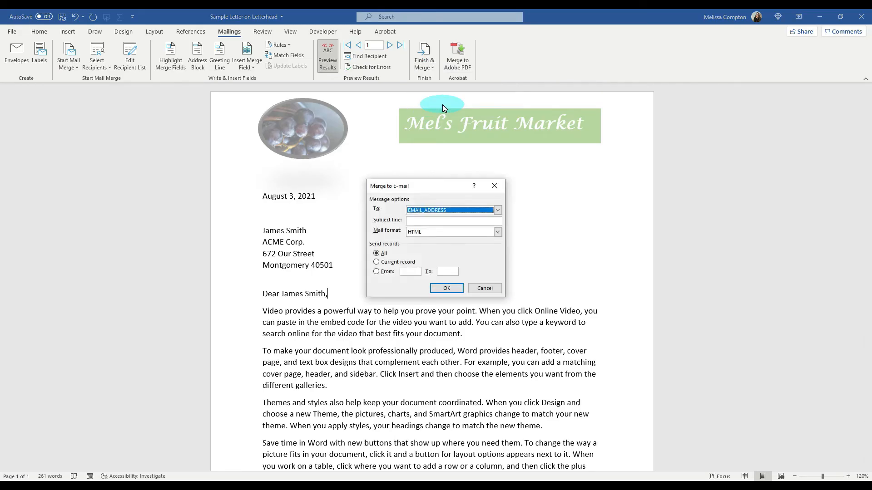
left_click(427, 220)
type("test")
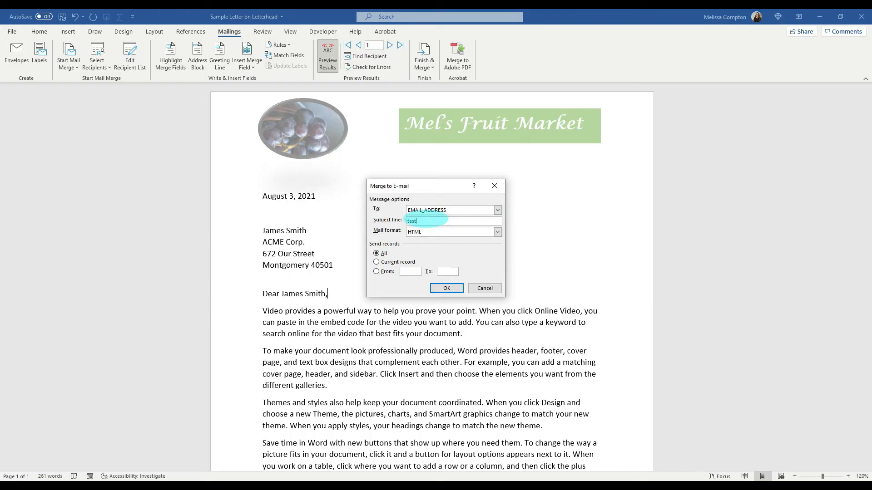
left_click(498, 233)
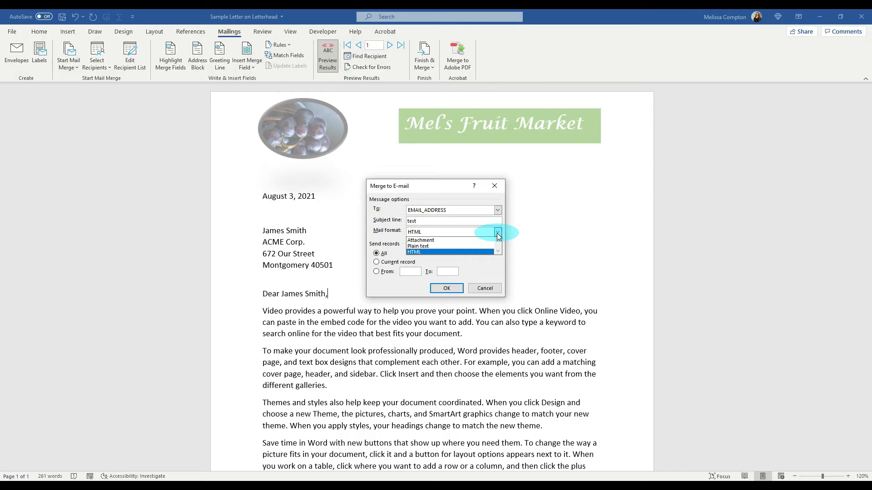
left_click(498, 233)
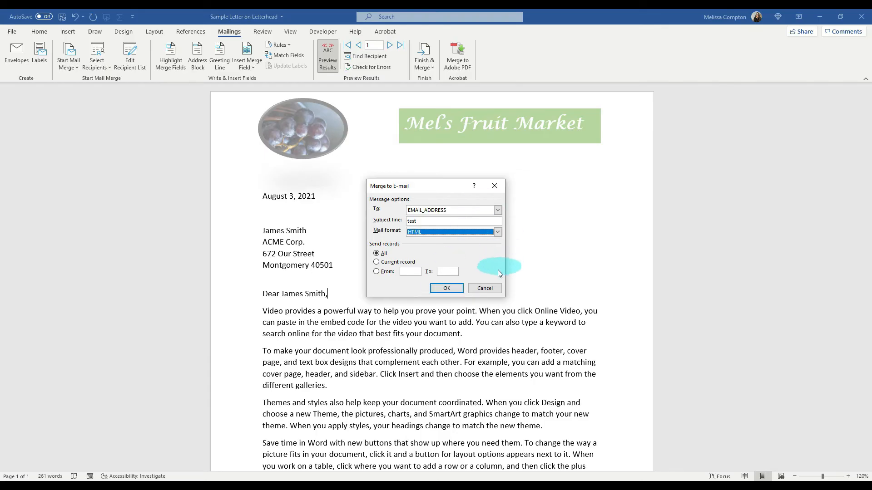
left_click(489, 291)
Step: Open the print options for the merged letters and cancel without printing any records
left_click(432, 69)
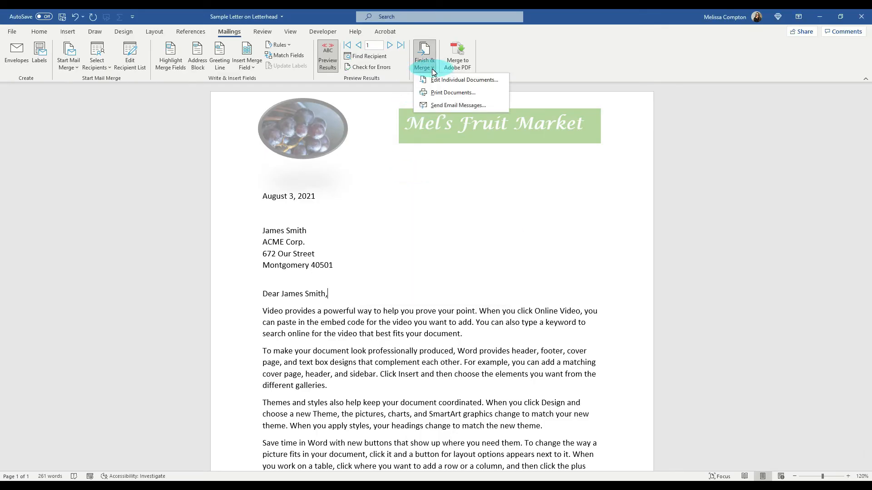
left_click(438, 96)
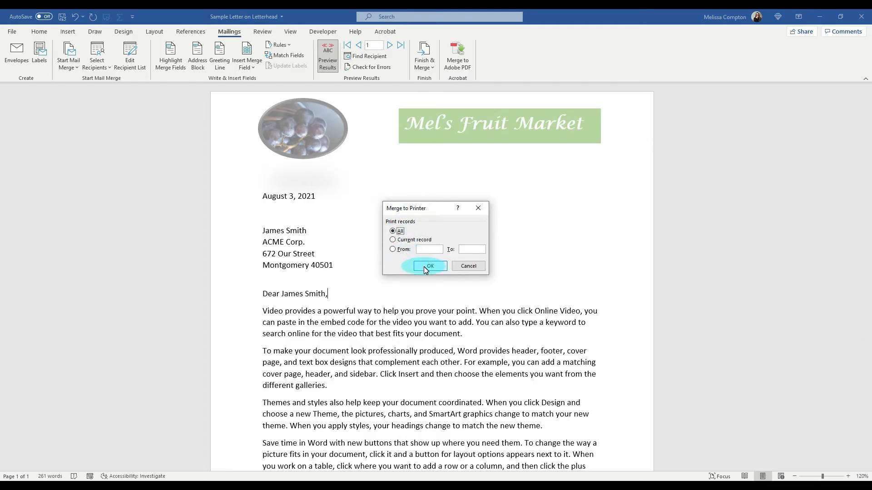
left_click(468, 266)
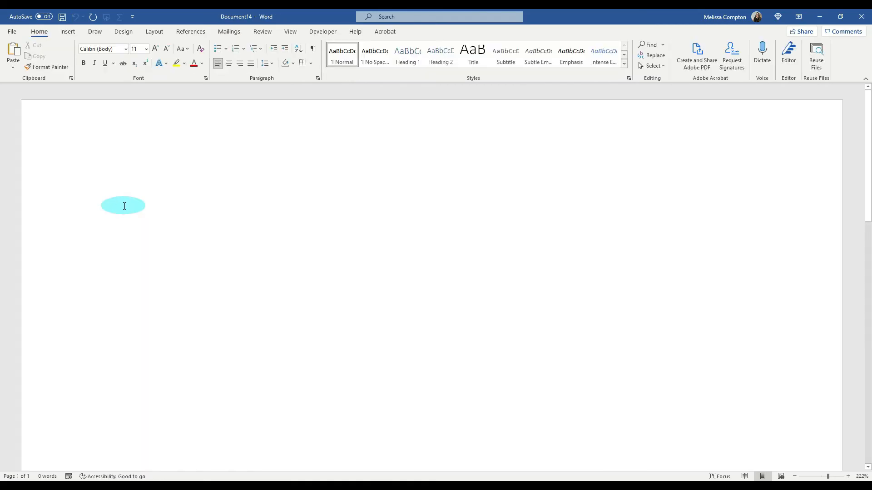
Step: Start an envelope mail merge in the blank document
left_click(230, 31)
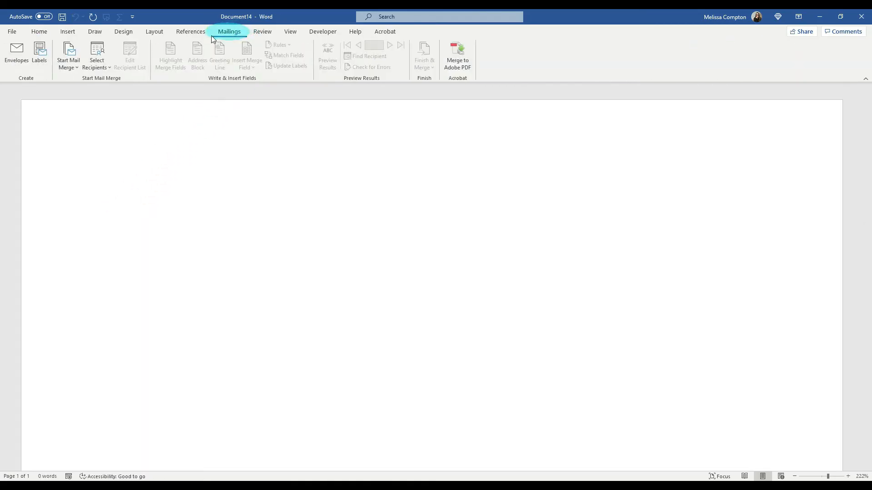
left_click(68, 62)
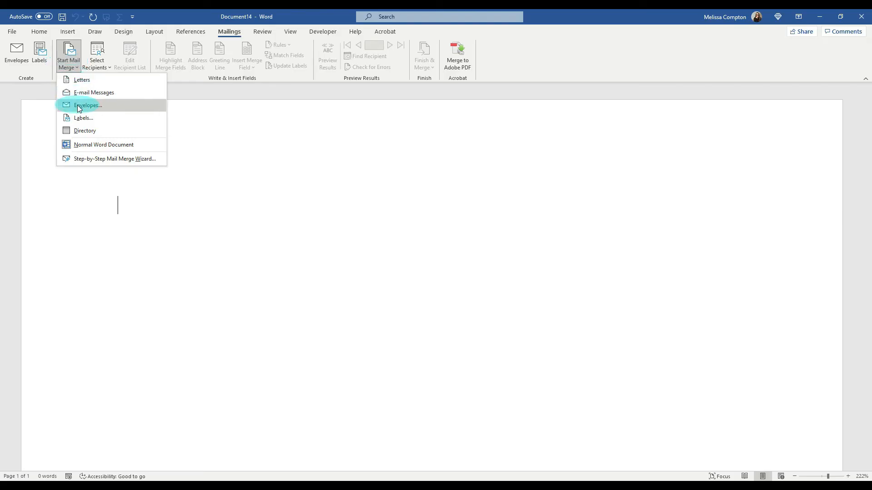
left_click(79, 106)
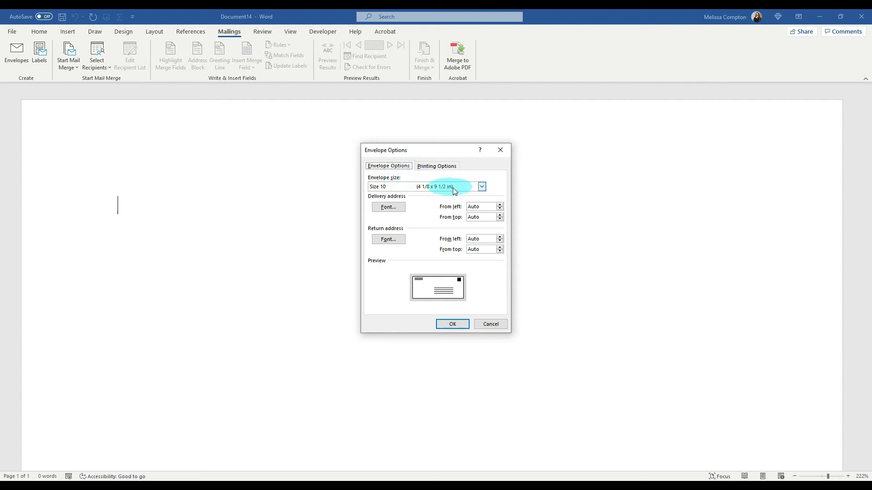
Step: Review the available envelope sizes, keep Size 10 (4 1/8 x 9 1/2 in), and accept the delivery address font settings
left_click(481, 190)
left_click_drag(484, 206, 485, 246)
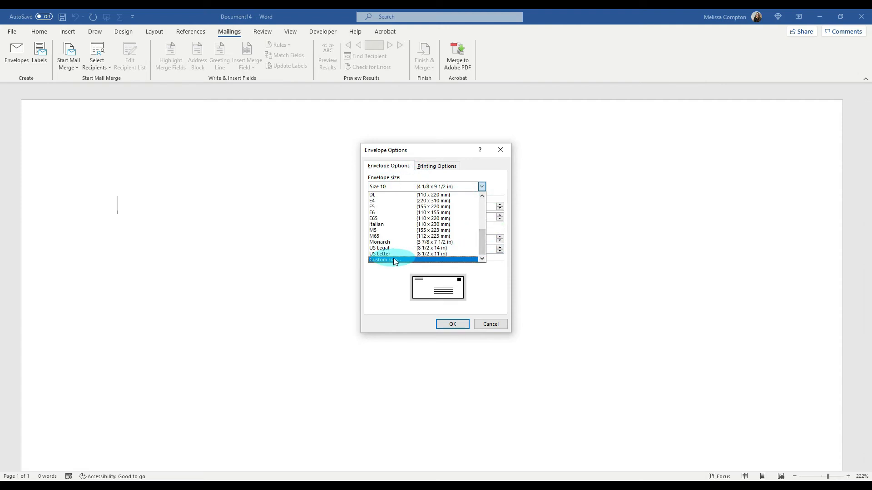
left_click(492, 282)
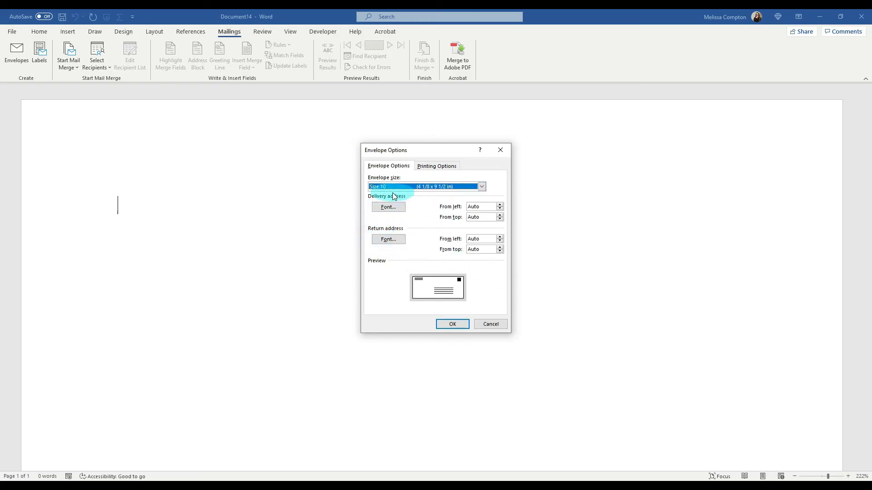
left_click(389, 208)
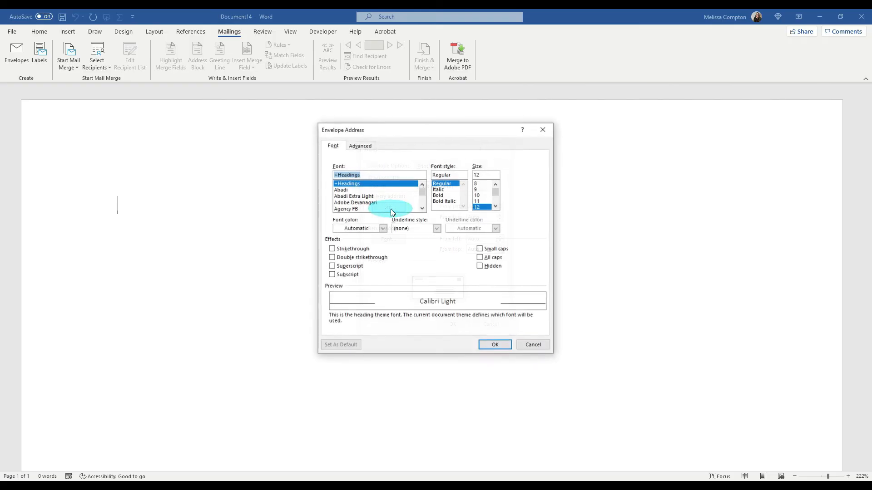
left_click(495, 344)
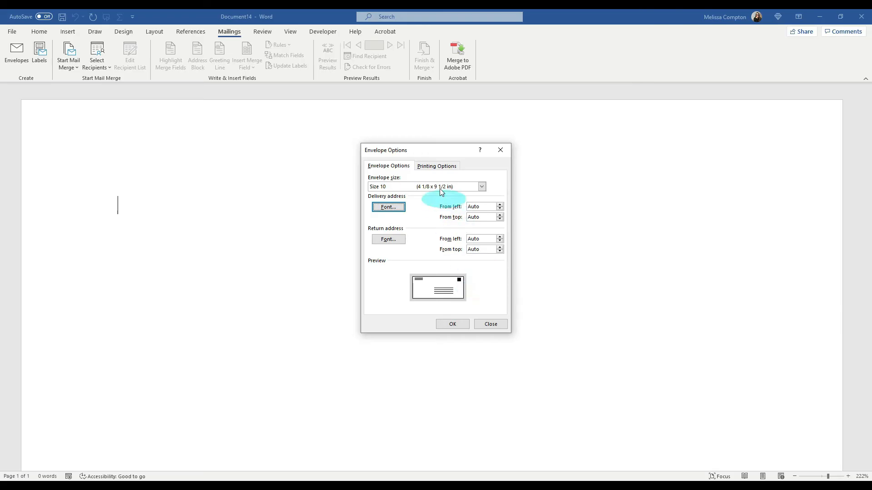
Step: Try the third envelope feed method in the printing options and reset the feed settings to Word's defaults
left_click(433, 169)
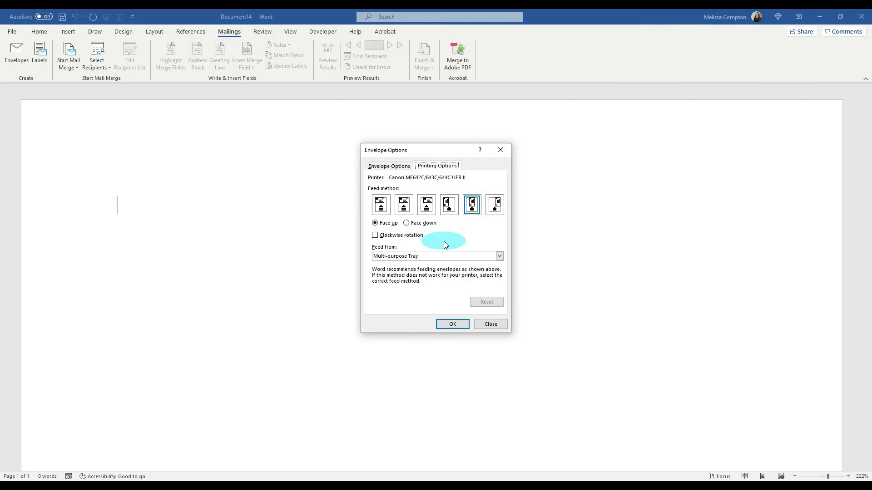
left_click(421, 206)
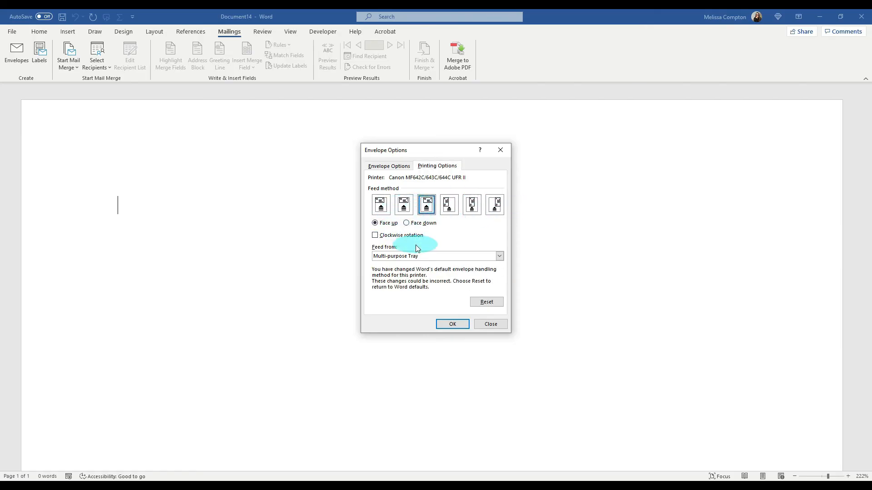
left_click(487, 301)
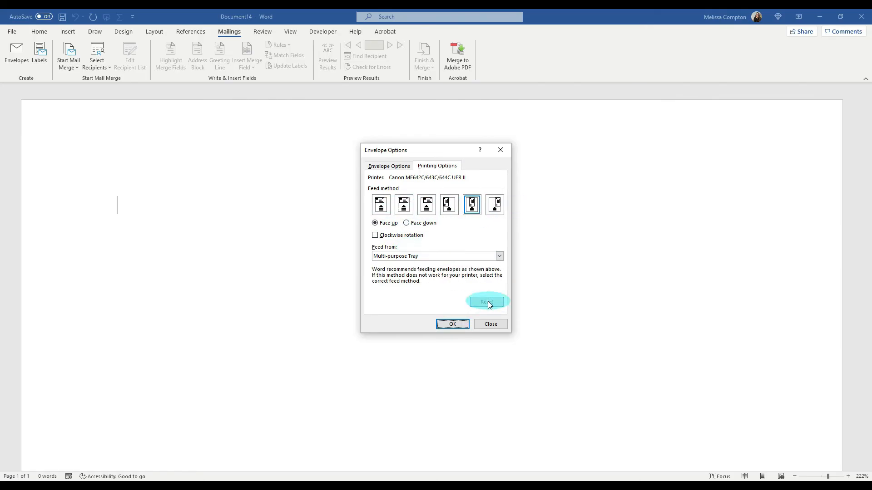
Step: Apply the envelope options to the document and place the cursor at the start of the delivery address area
left_click(453, 324)
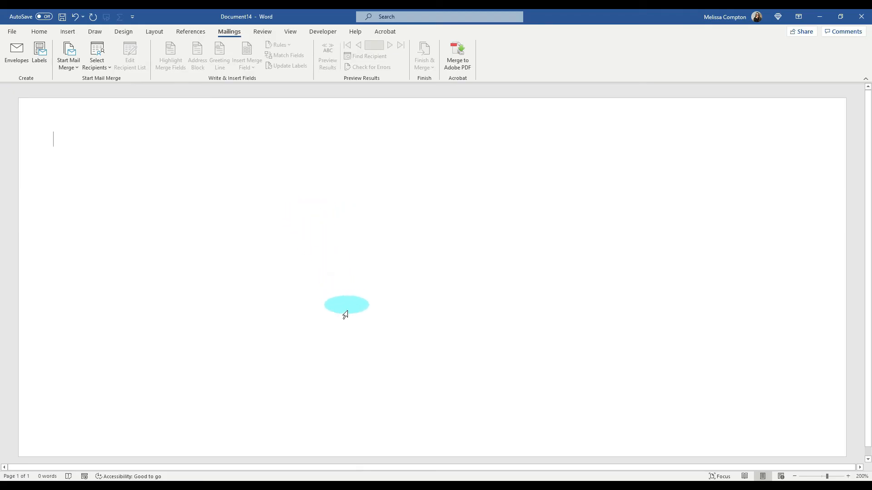
double_click(364, 354)
left_click(371, 309)
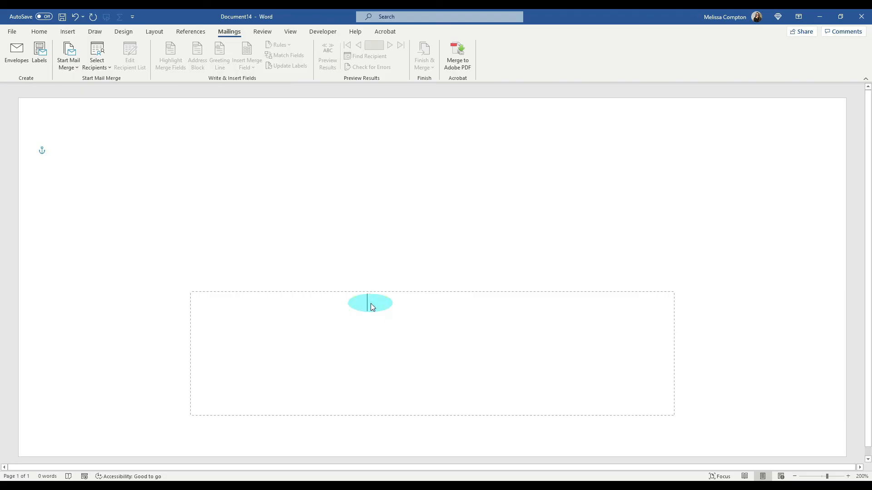
Step: Attach the existing recipient list from the workbook "mail merge excel to word sample", using Sheet1$ with its first row as column headers
left_click(109, 71)
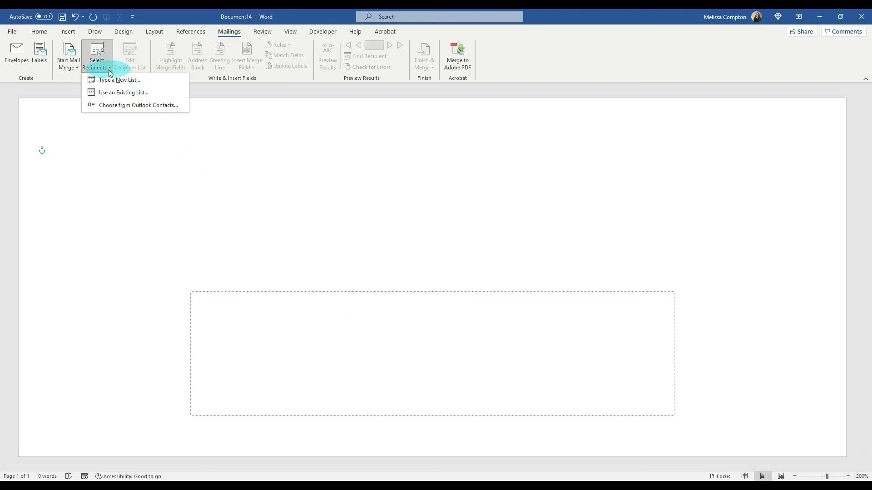
left_click(113, 96)
left_click(67, 78)
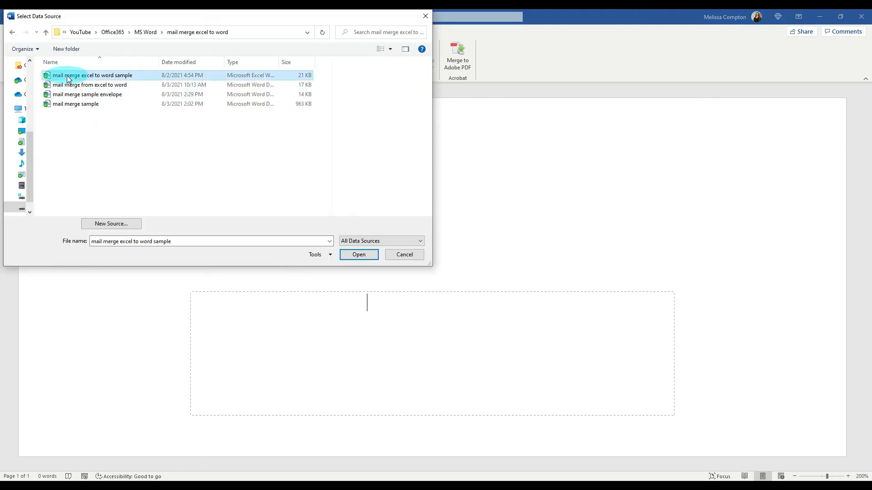
left_click(361, 254)
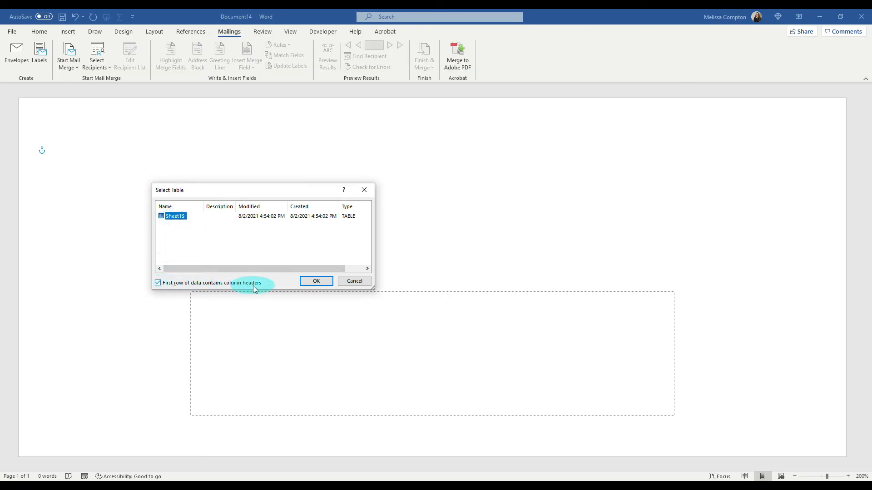
left_click(318, 282)
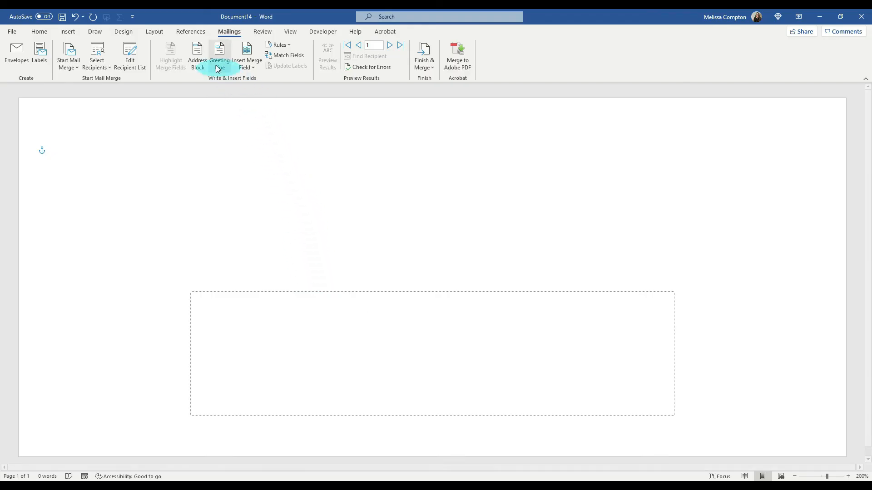
Step: Insert an address block with recipient name, company name and postal address into the envelope's delivery area, keeping the default format
left_click(196, 61)
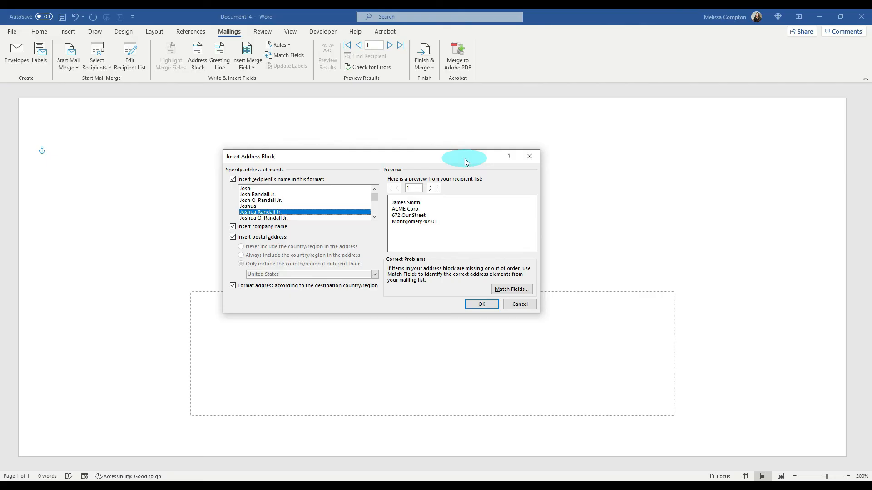
left_click(482, 306)
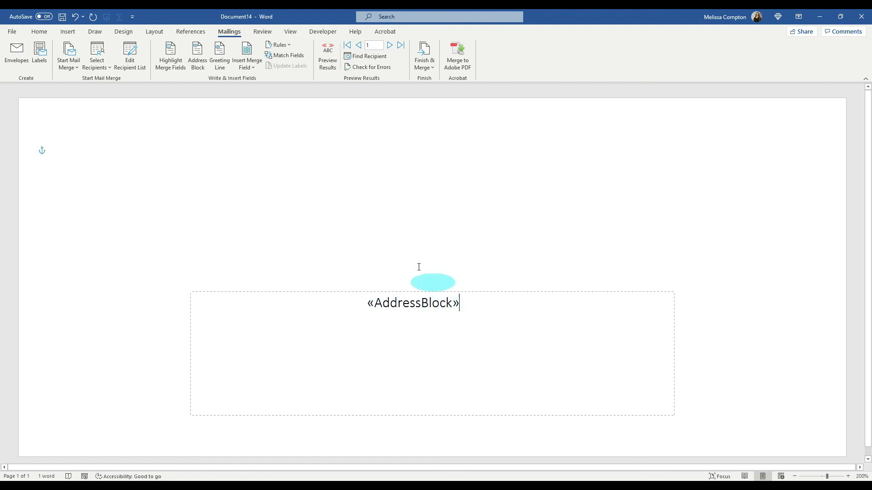
Step: Preview the merged delivery addresses for the first four recipients, and return to the merge field view
left_click(329, 59)
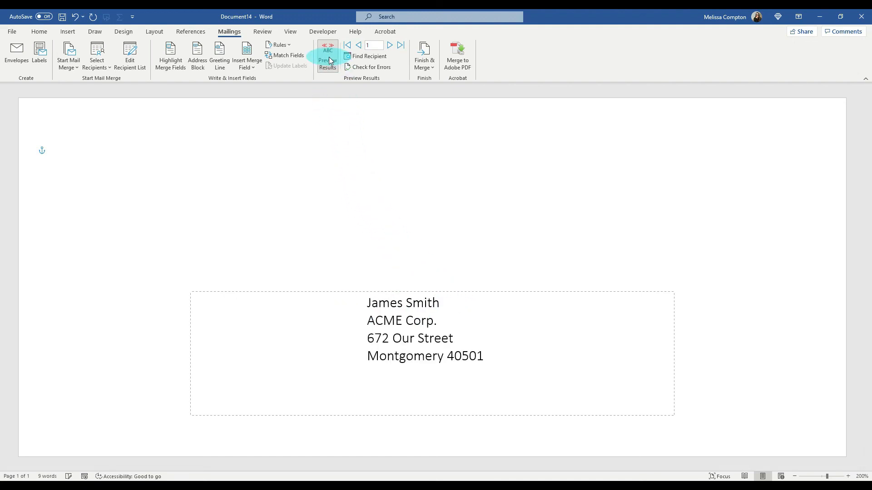
left_click(390, 45)
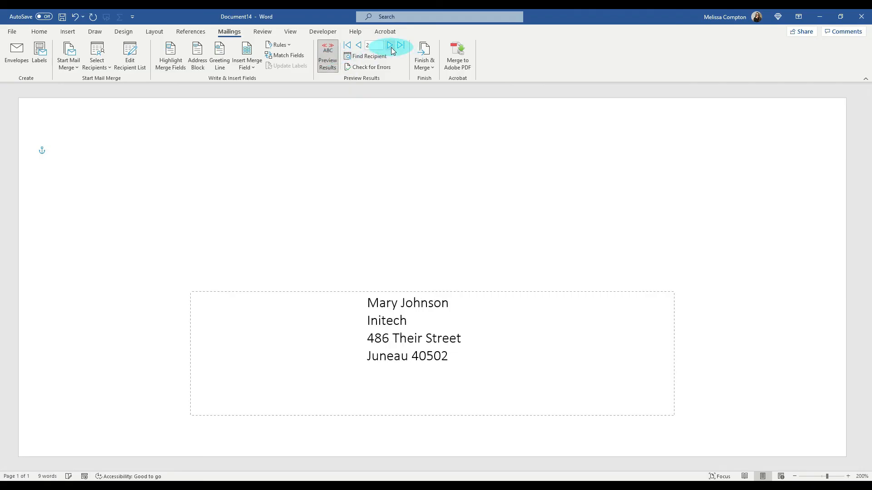
left_click(390, 46)
left_click(391, 46)
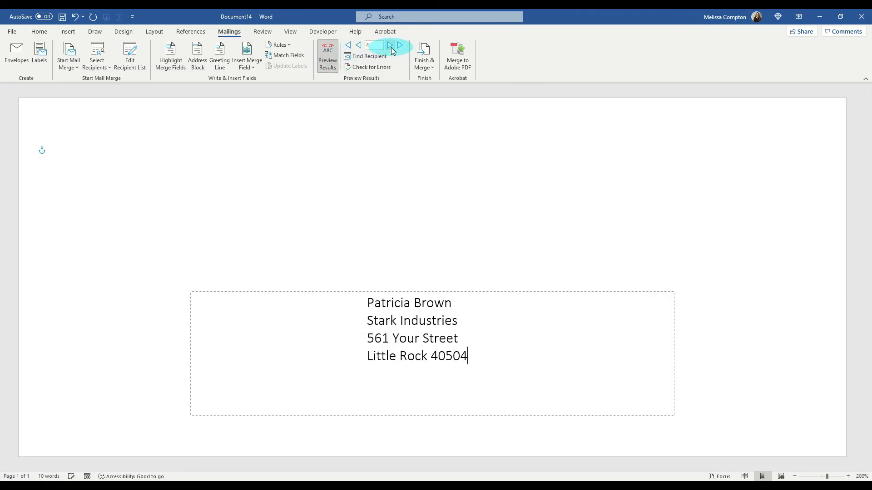
left_click(329, 51)
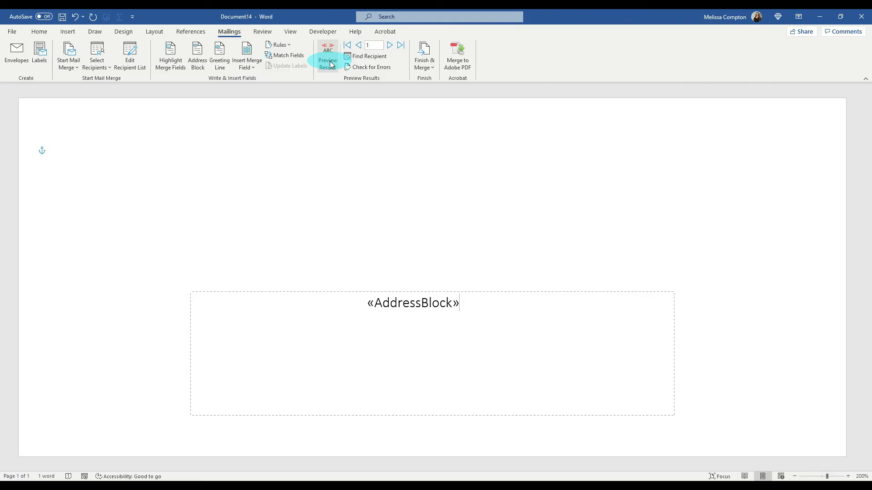
Step: Enter the return address in the envelope's upper-left corner, with Mel’s Fruit Market followed by its street, city, state and ZIP lines
left_click(68, 132)
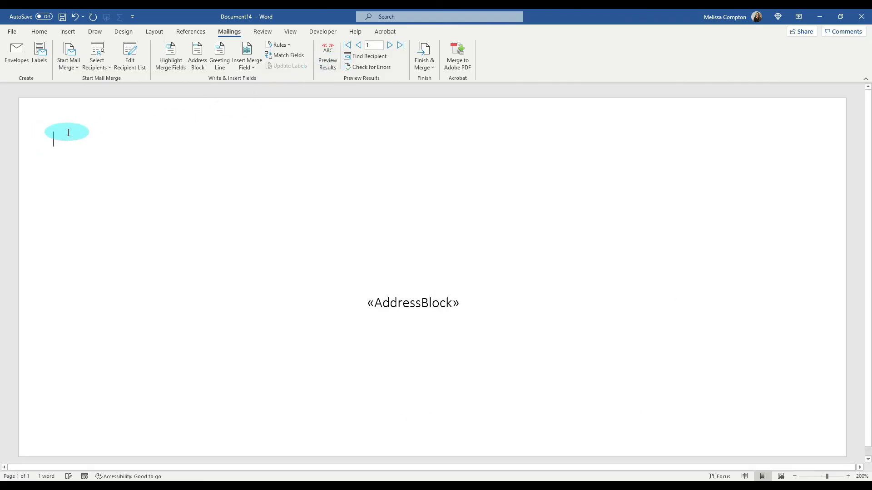
type("Mel’s Fruit Market 123 Our Street Lexington, KY 40517")
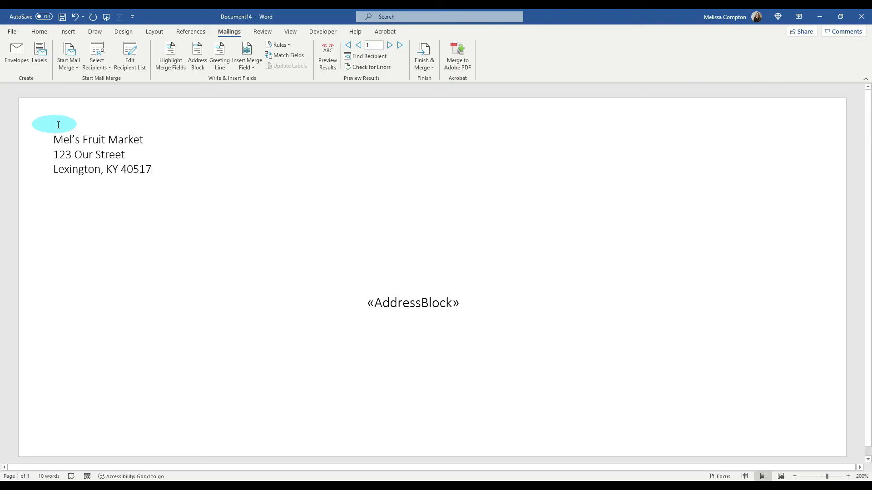
Step: Finish the envelope merge by opening the options for printing the merged documents
left_click(431, 68)
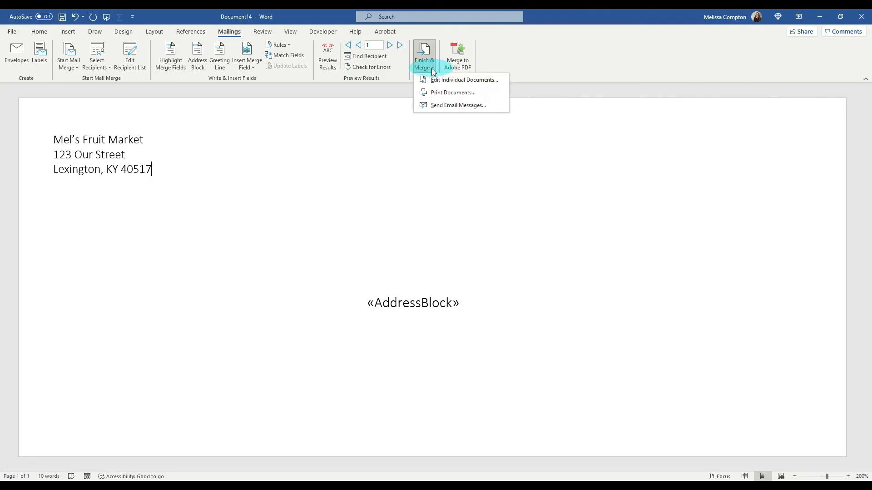
left_click(438, 92)
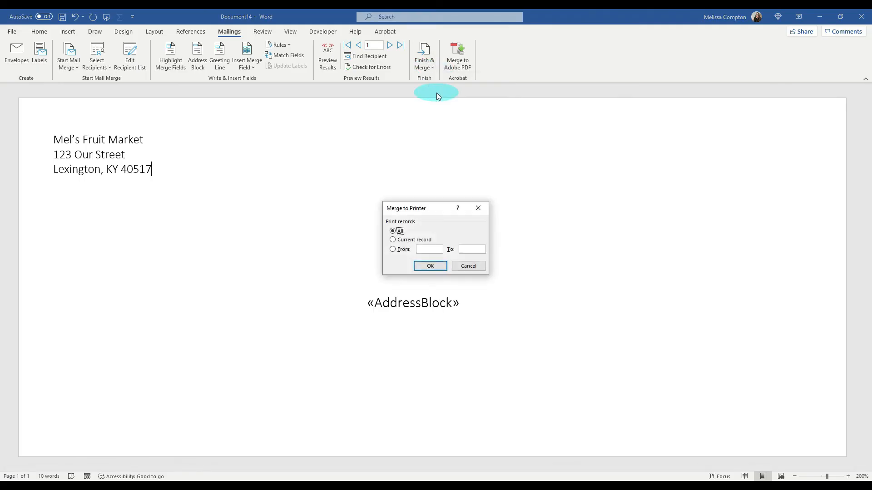